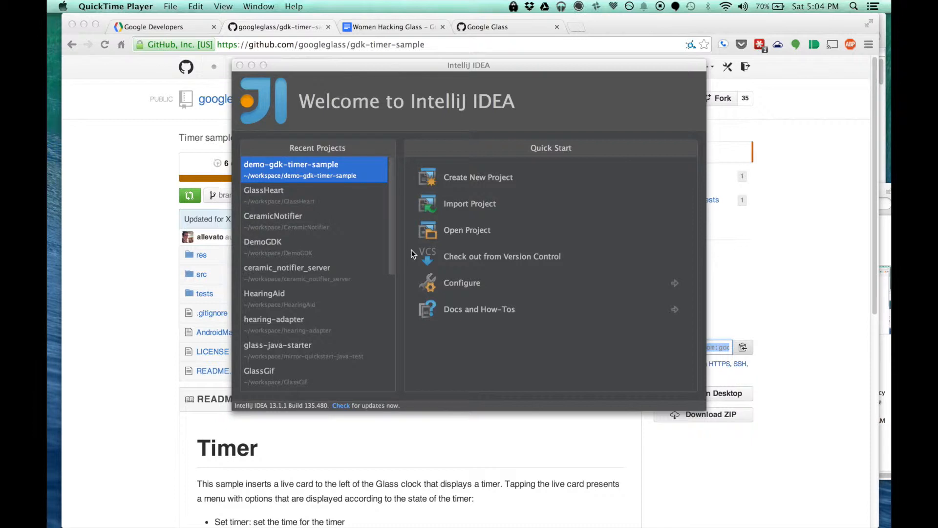
Start a new project with the Gradle: Android Module template and enter Demo Timer Gradle as the application name.
left_click(484, 177)
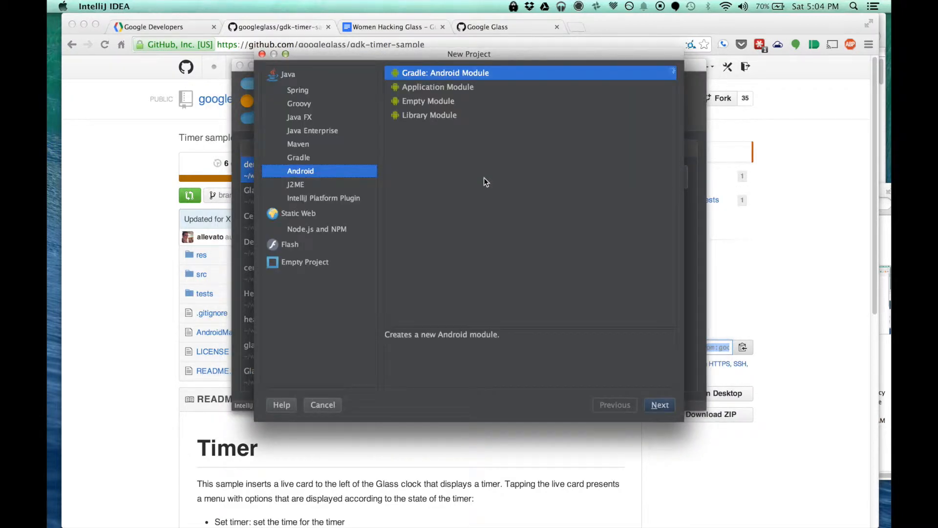
left_click_drag(527, 55, 501, 87)
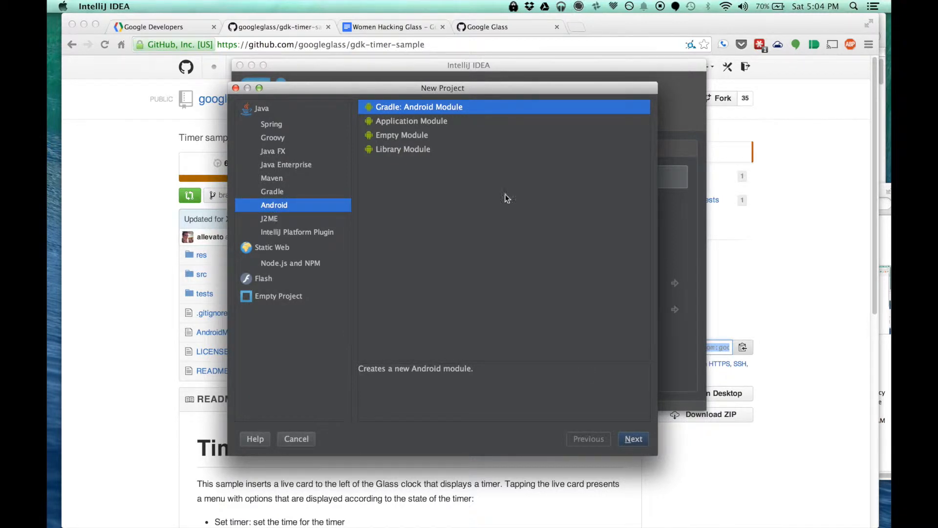
left_click(638, 441)
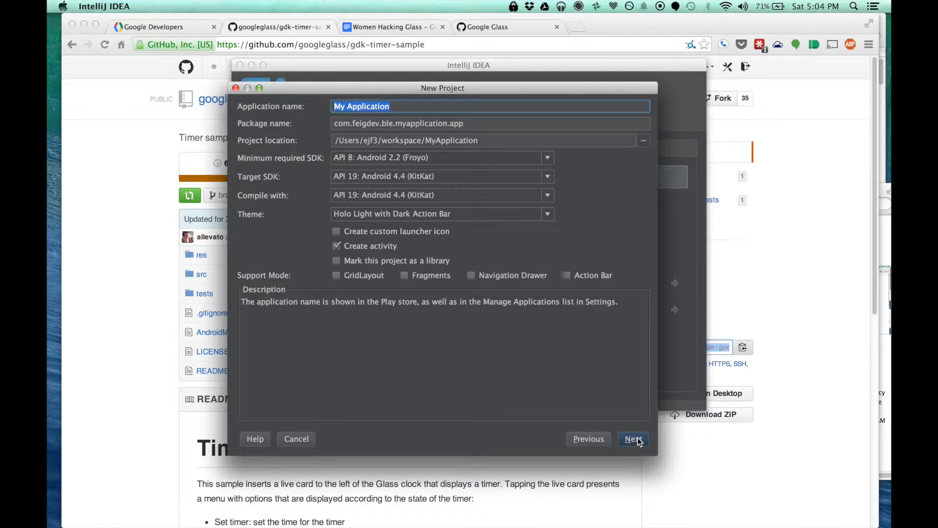
type("Demo")
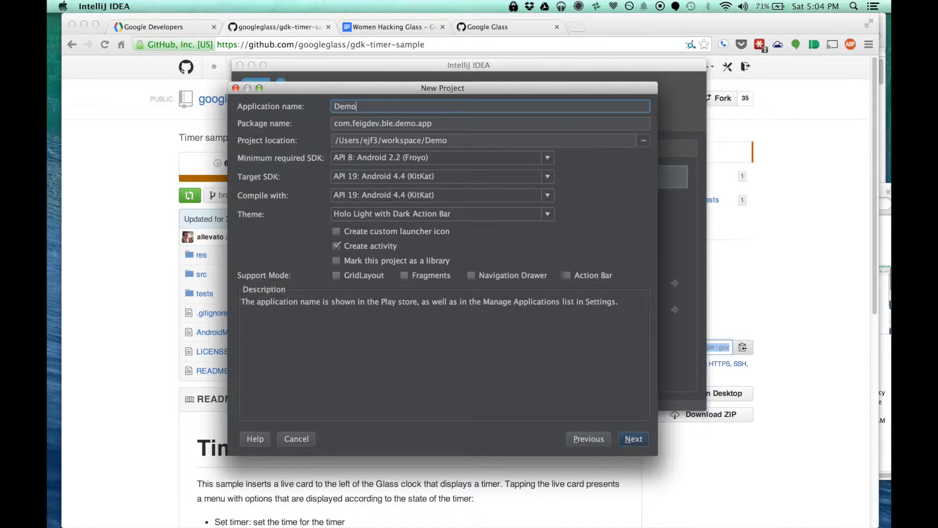
type(" Timer Gradle")
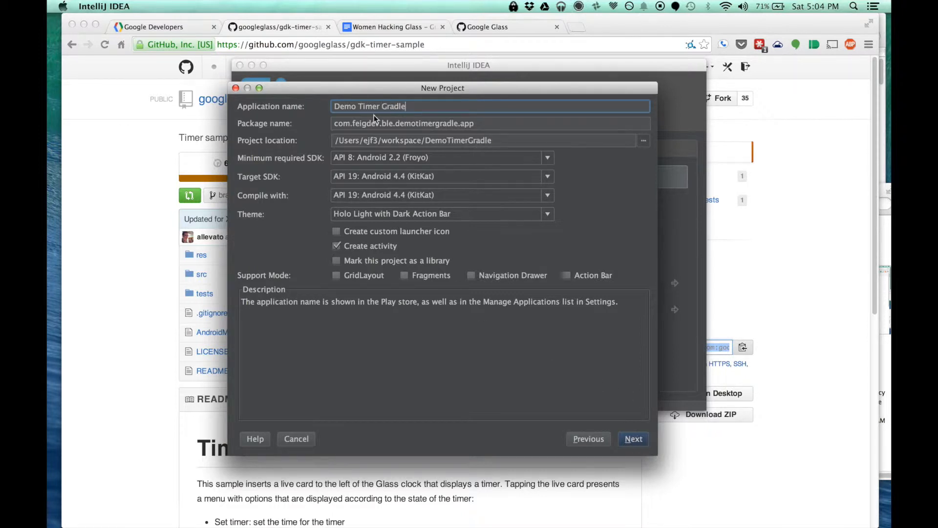
Remove the ble segment from the package name so it reads com.feigdev.demotimergradle.app.
left_click(390, 123)
key("Right")
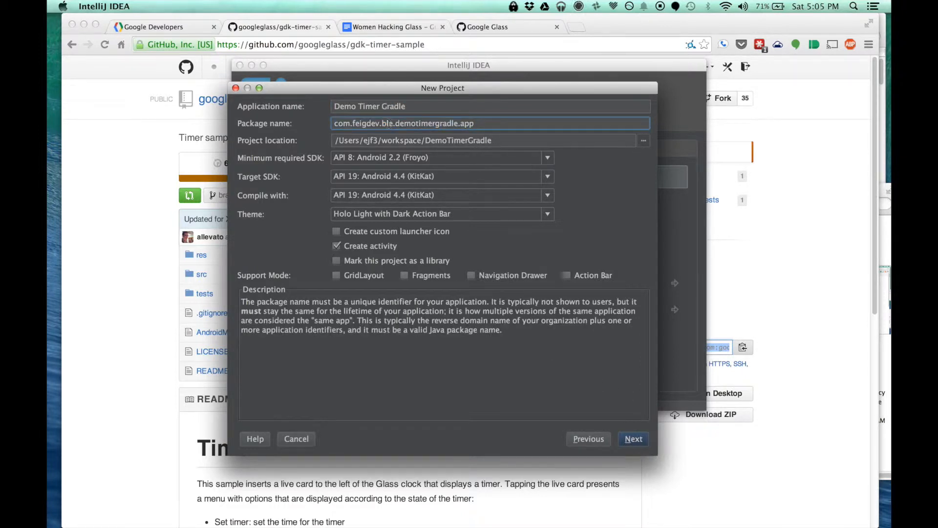
key("BackSpace")
key("BackSpace")
key("BackSpace")
key("BackSpace")
Set the minimum required SDK to API 19: Android 4.4 (KitKat) and compile with Glass Development Kit Preview (Google Inc.) (API 19).
left_click(459, 161)
scroll(459, 205, "down", 2)
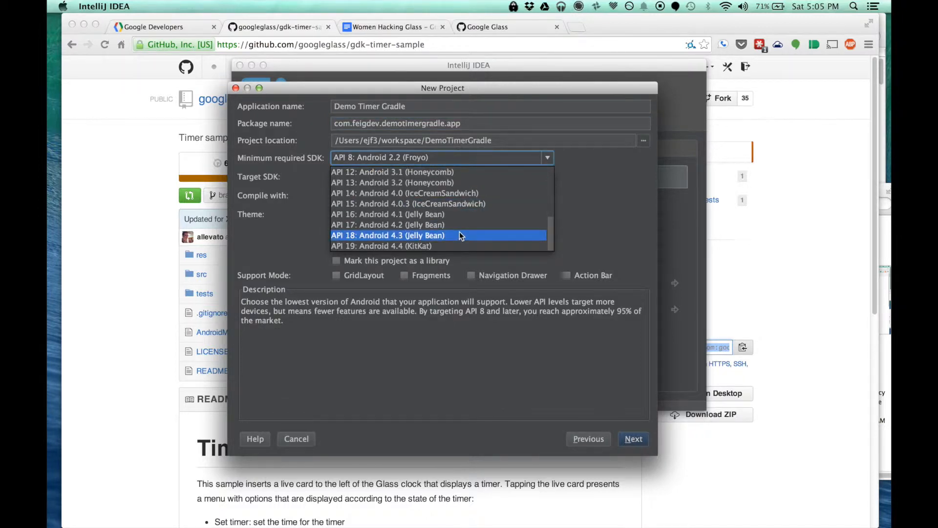
left_click(457, 246)
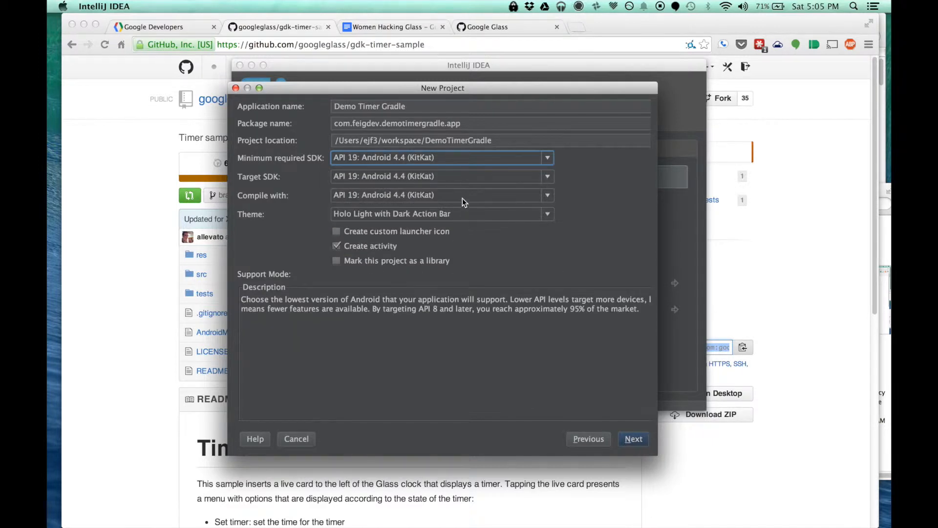
left_click(465, 175)
left_click(465, 175)
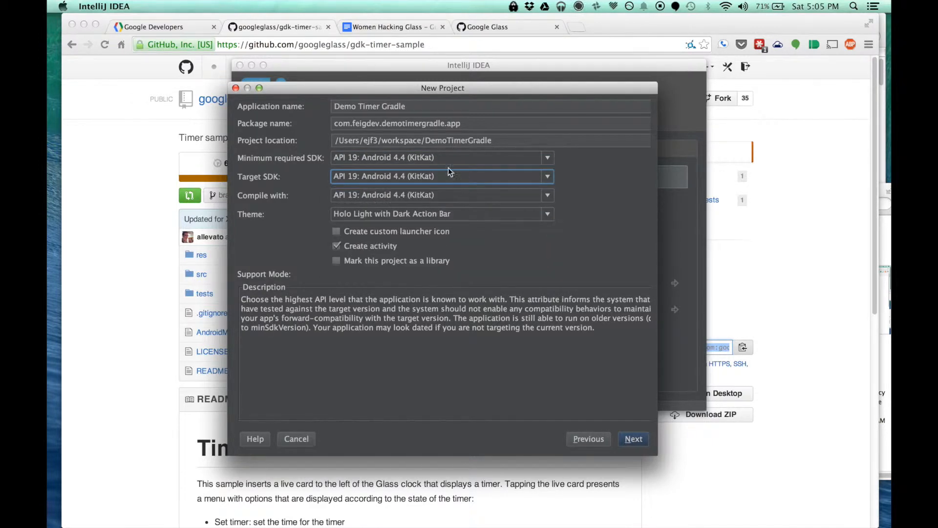
left_click(468, 195)
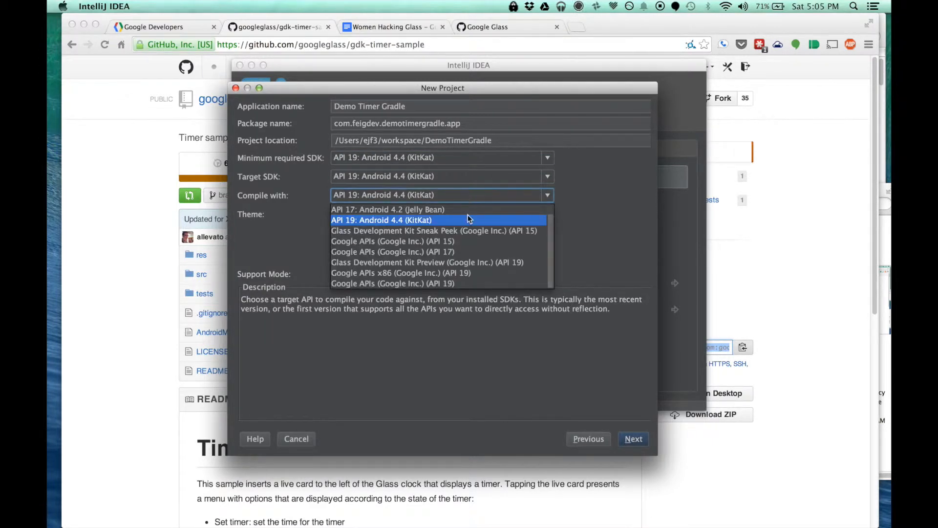
left_click(466, 261)
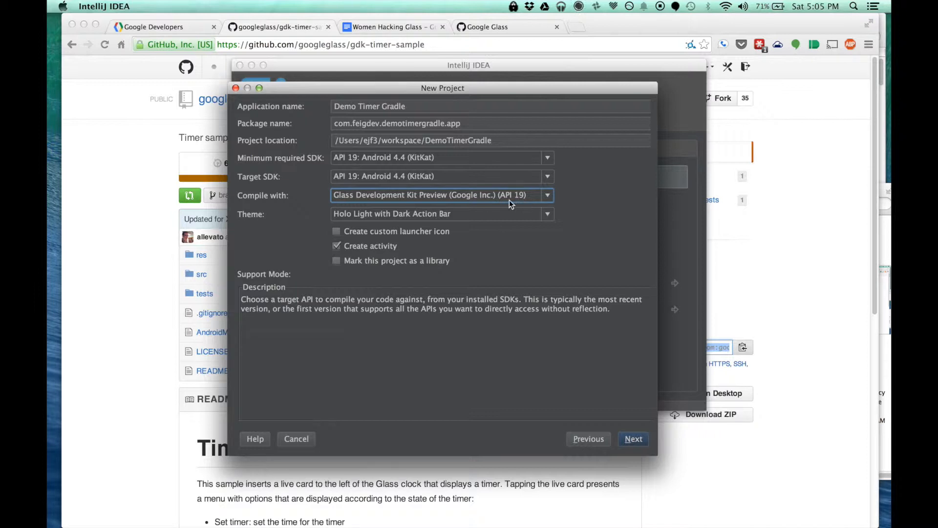
Set the theme to Holo Dark, disable activity creation, and continue to the project naming page.
left_click(458, 214)
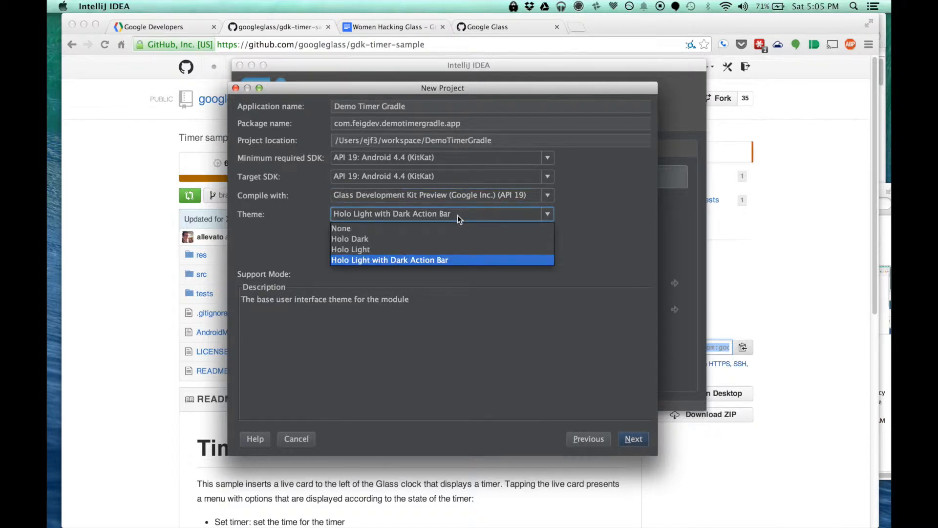
left_click(455, 225)
left_click(454, 216)
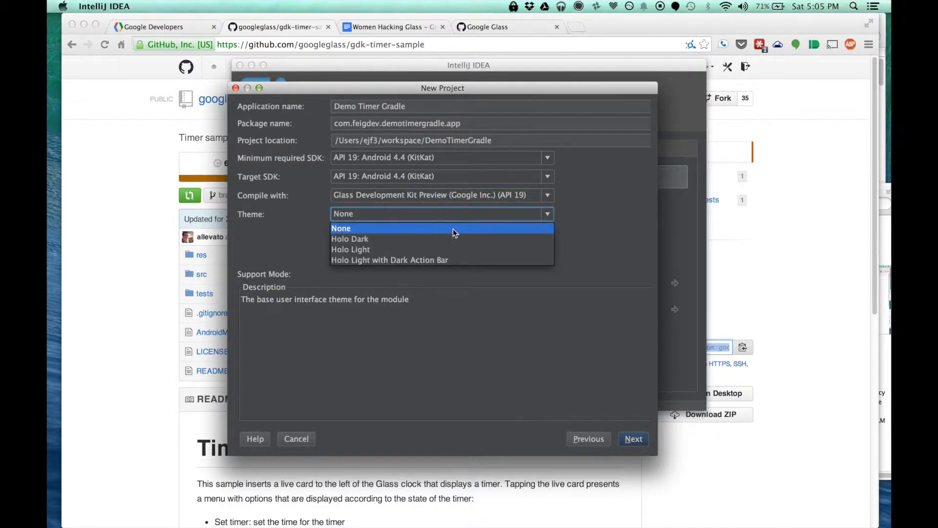
left_click(447, 239)
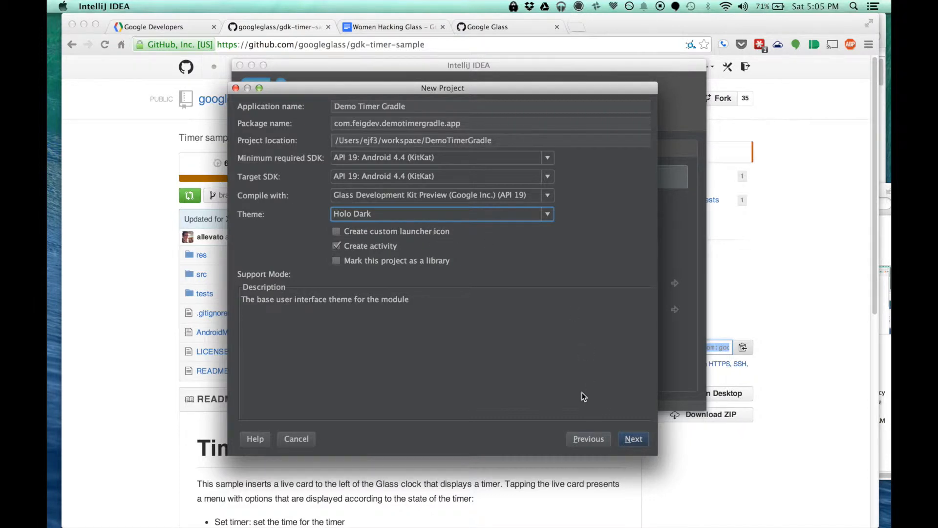
left_click(390, 247)
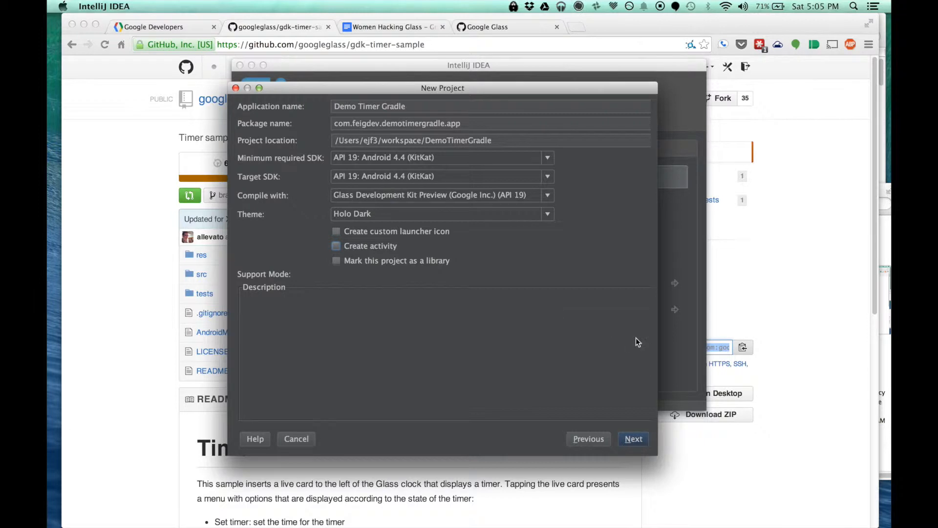
left_click(632, 439)
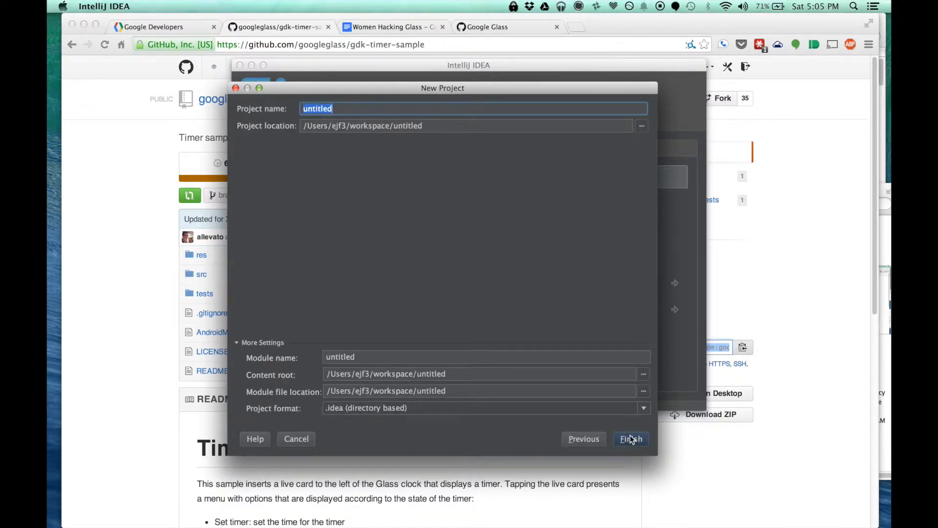
Name the project Demo Timer Gradle, create it, and expand its root folder in the project tree.
type("Demo Timer")
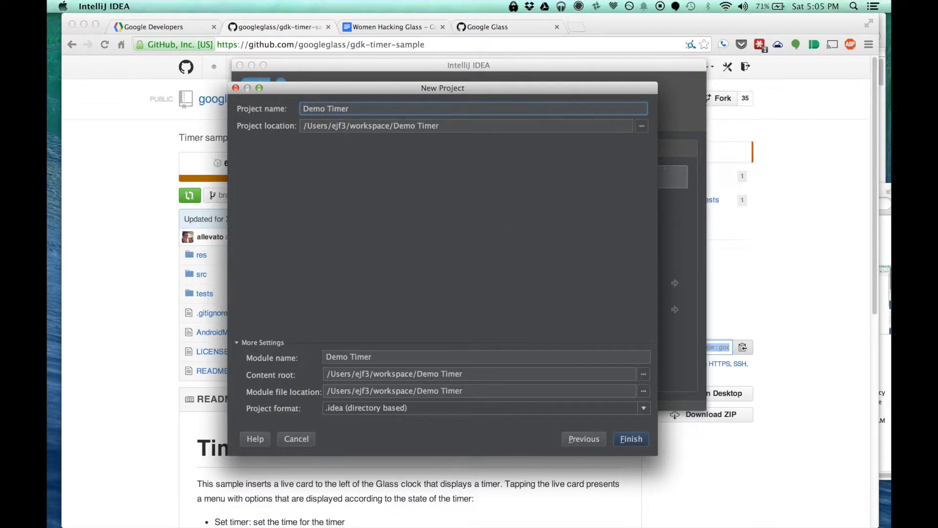
type(" Gradle")
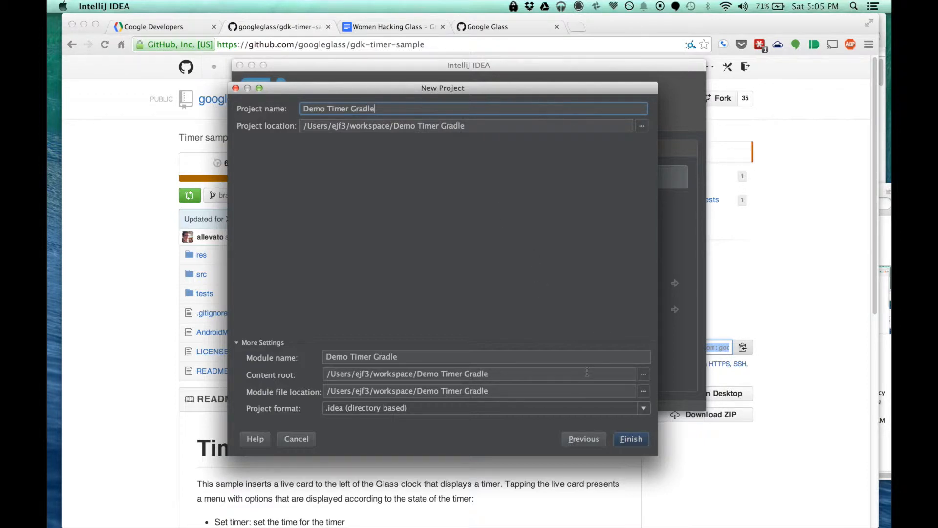
left_click(630, 439)
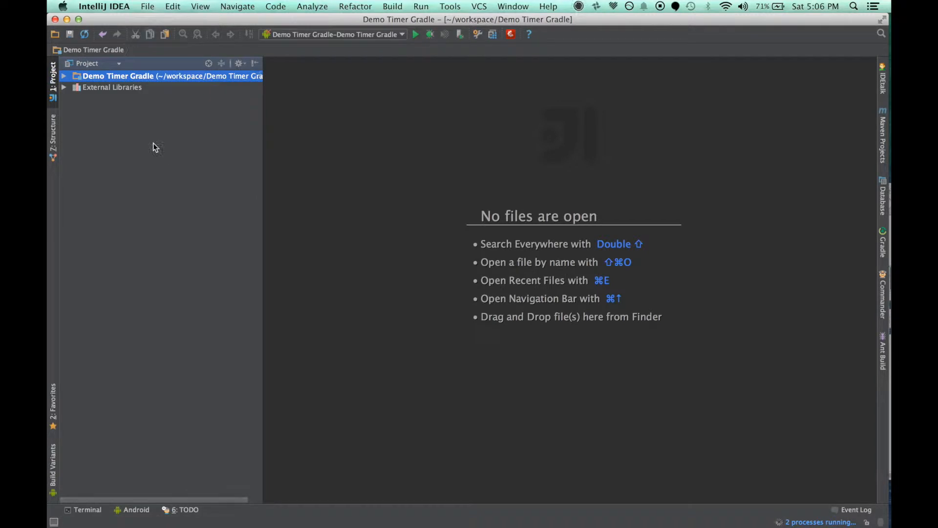
left_click(64, 76)
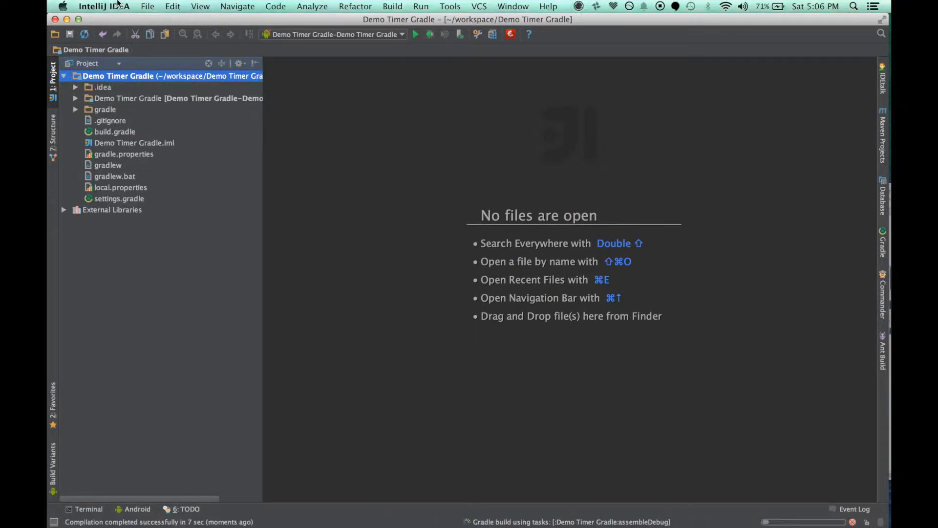
Start importing a module from the demo-gdk-timer-sample-gradle directory in the workspace.
left_click(146, 7)
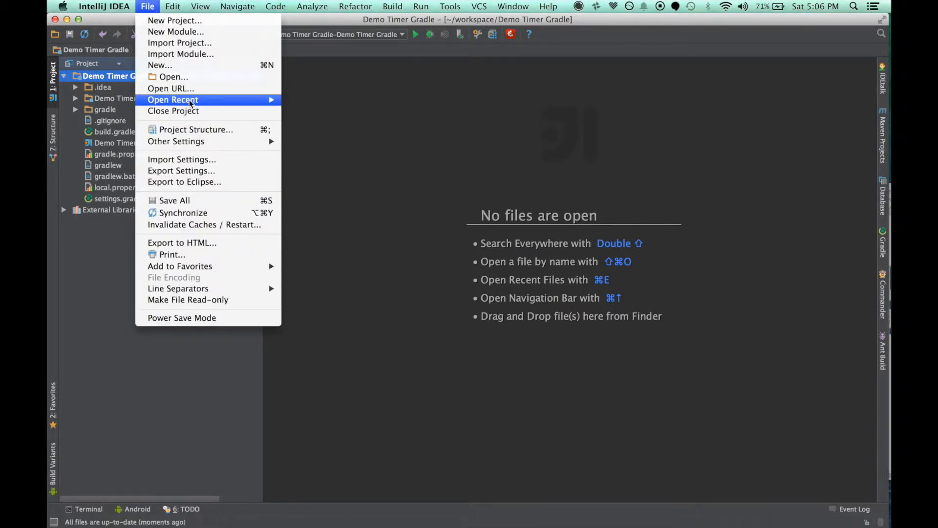
left_click(188, 55)
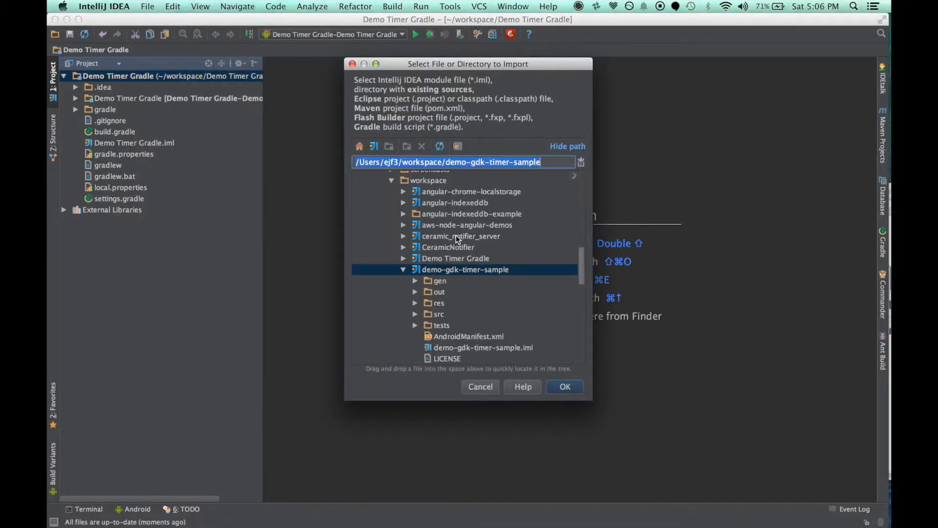
left_click(404, 270)
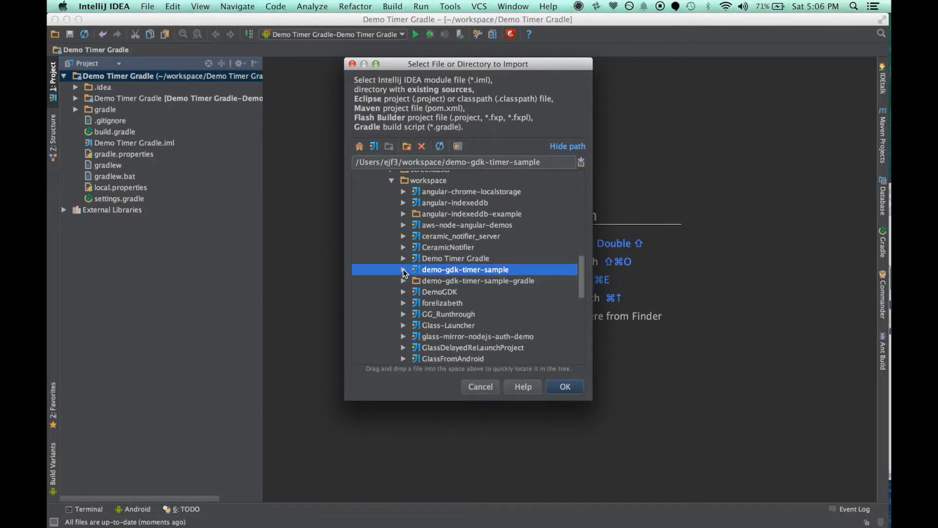
left_click(418, 282)
left_click(404, 281)
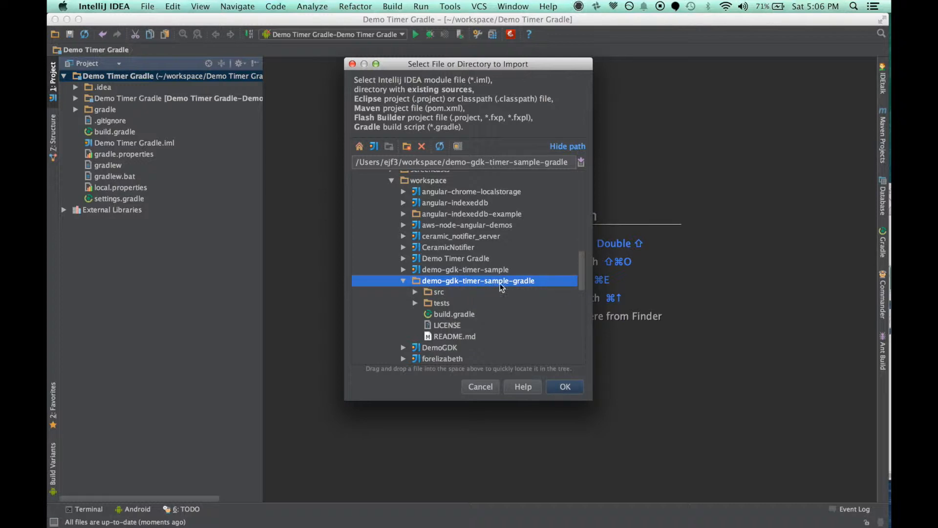
left_click(565, 387)
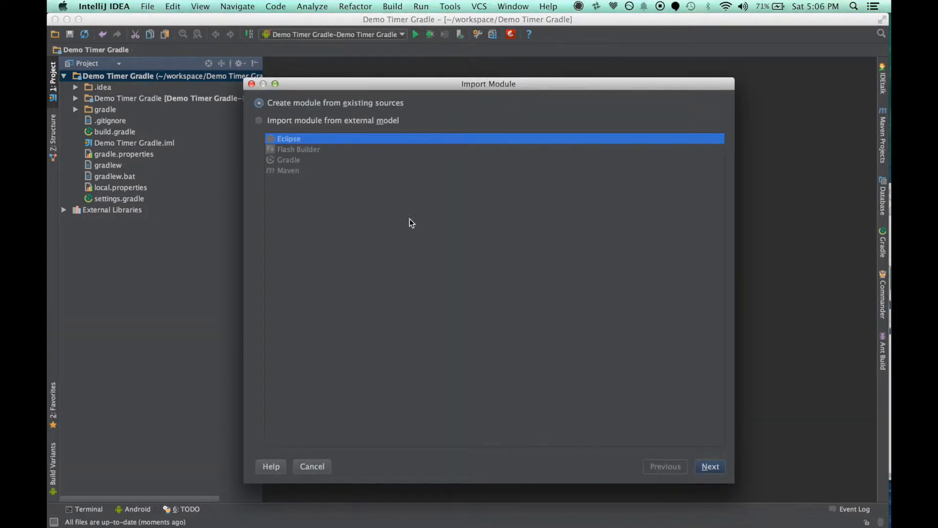
Choose to import the module from the external Gradle model and continue to its import settings.
left_click(372, 122)
left_click(323, 162)
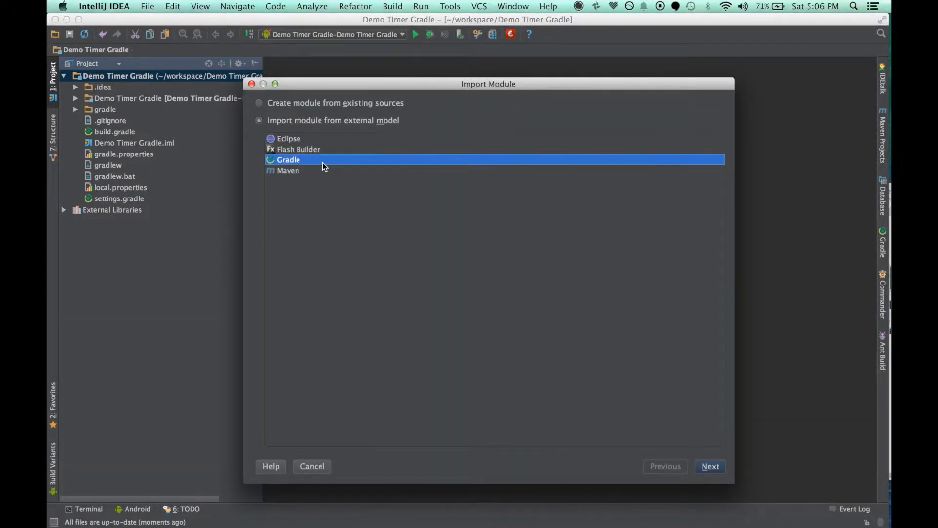
left_click(712, 468)
left_click(713, 468)
Try to finish the module import using the customizable gradle wrapper, with directories created automatically for empty content roots.
left_click(339, 161)
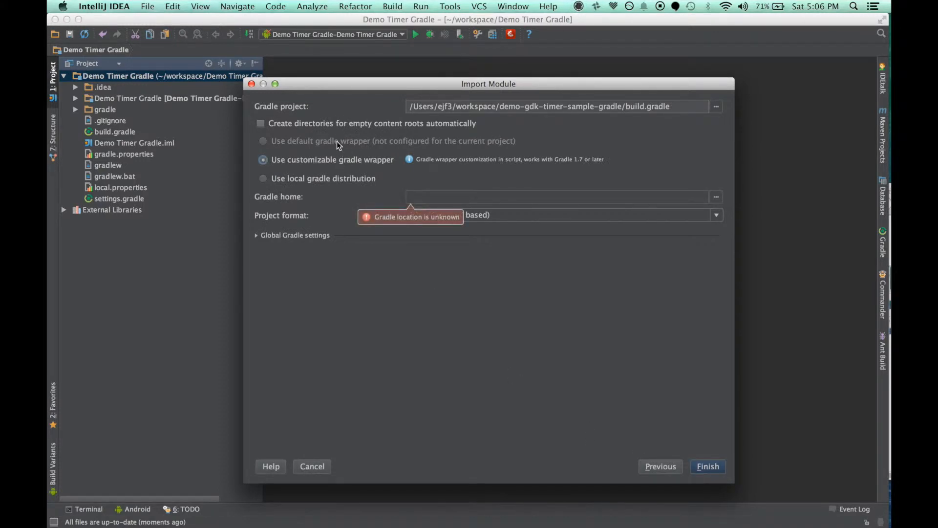
left_click(339, 126)
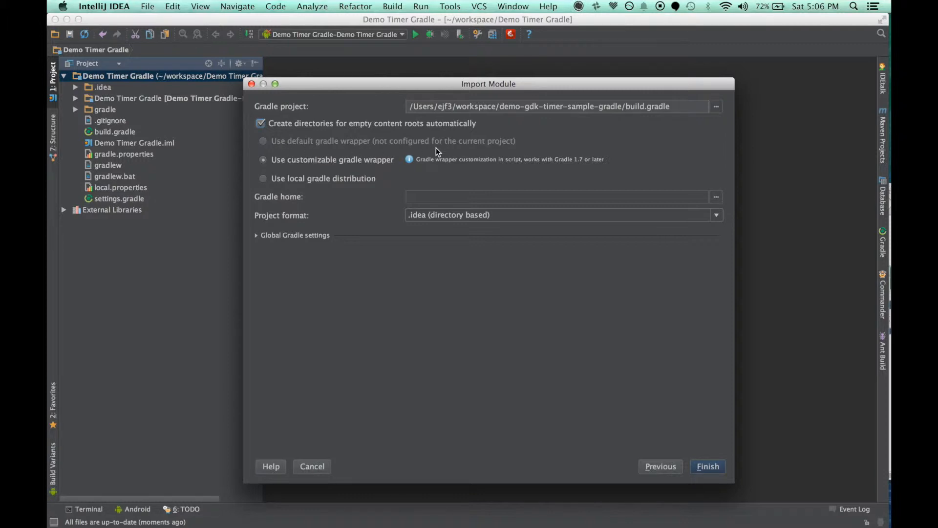
left_click(303, 236)
left_click(303, 236)
left_click(708, 467)
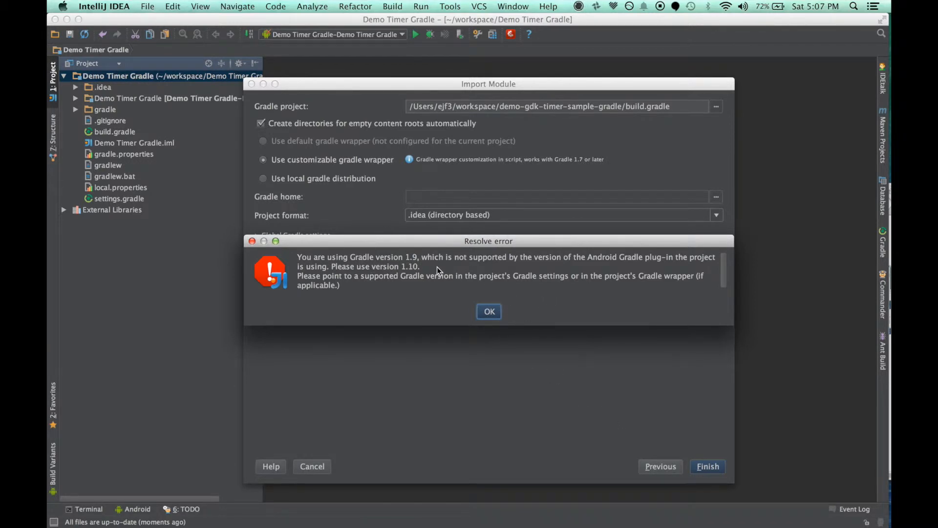
scroll(437, 267, "down", 2)
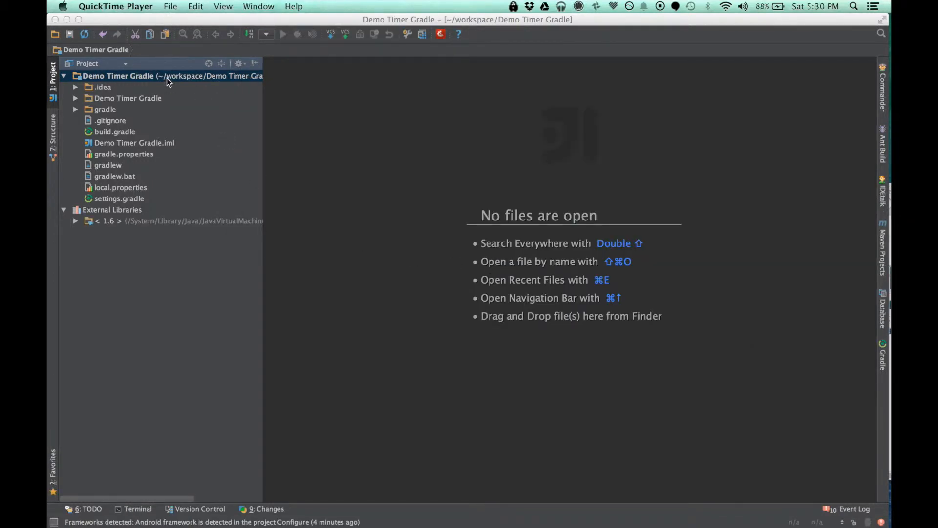
Expand the inner Demo Timer Gradle folder, list the demo-gdk-timer-sample-gradle directory in the terminal, and return to that folder in IntelliJ IDEA.
double_click(161, 98)
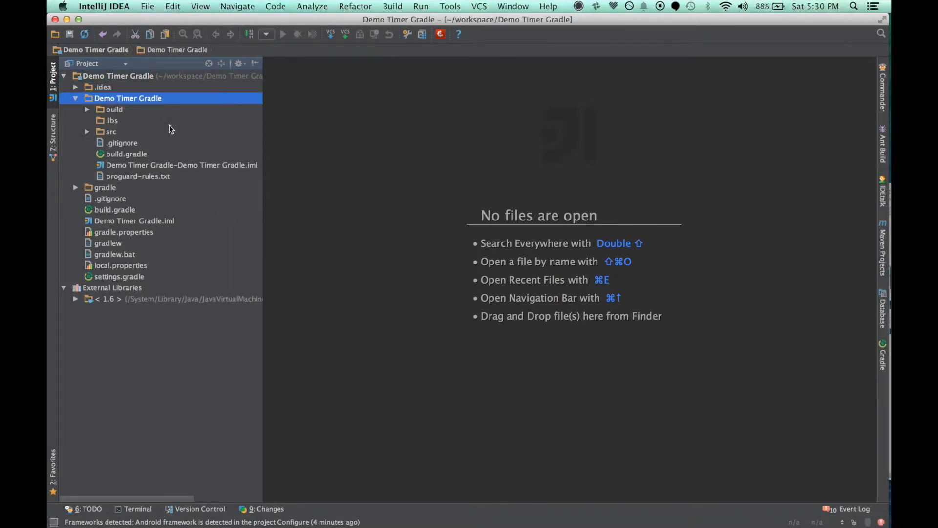
key("super+Tab")
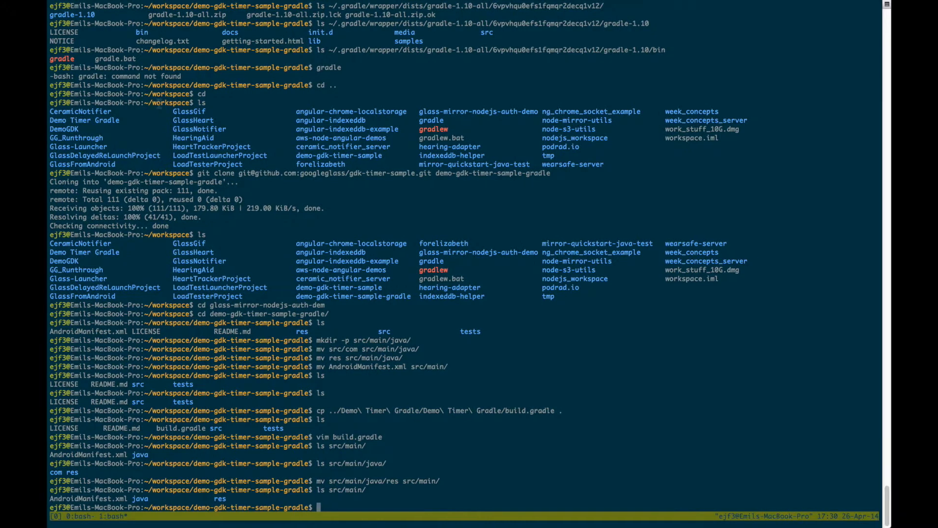
type("ls")
key("Return")
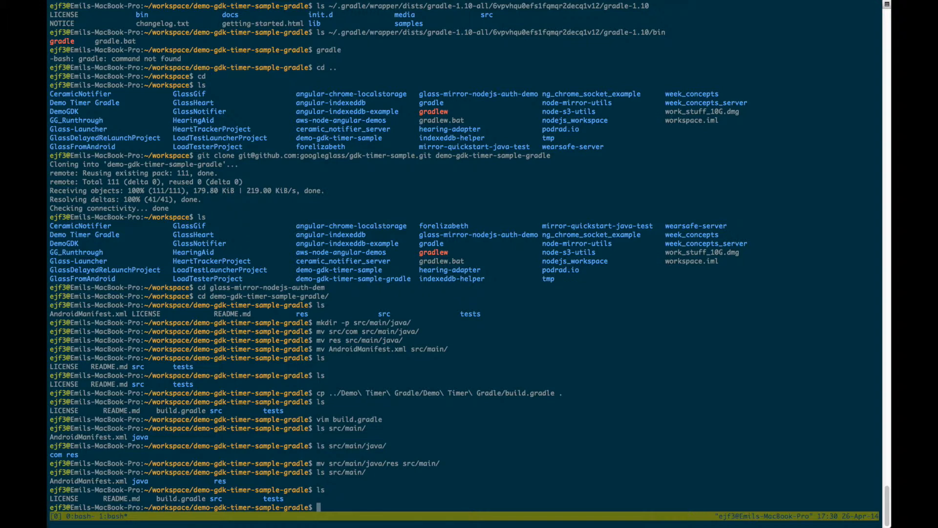
key("super+Tab")
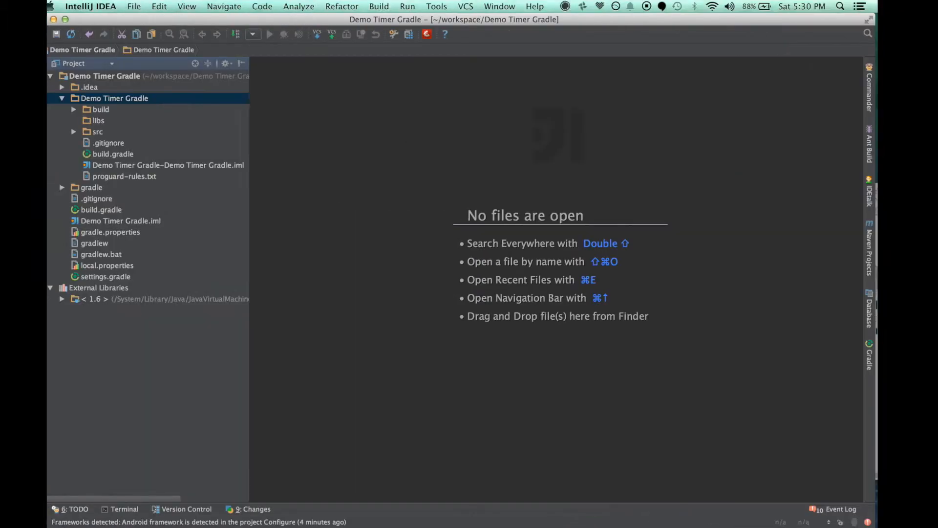
left_click(158, 100)
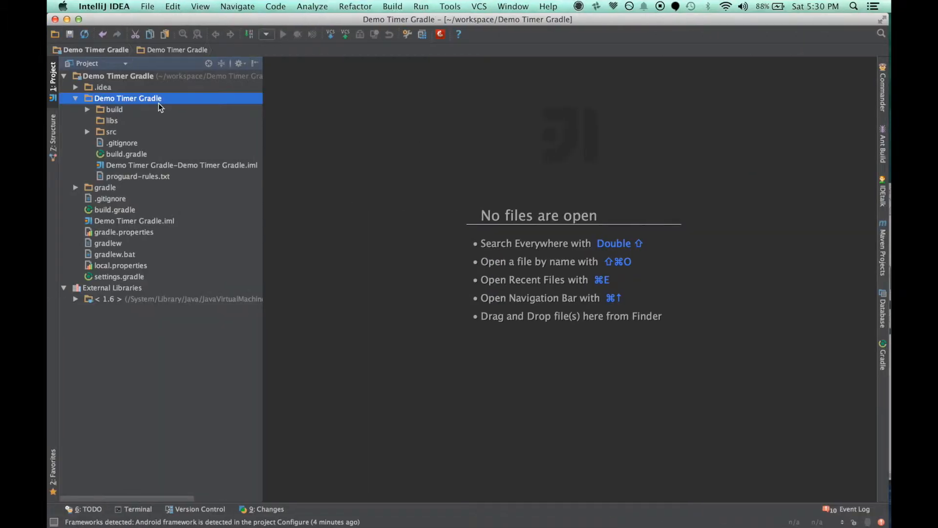
Start importing the demo-gdk-timer-sample-gradle directory again, this time as a module created from existing sources.
left_click(152, 8)
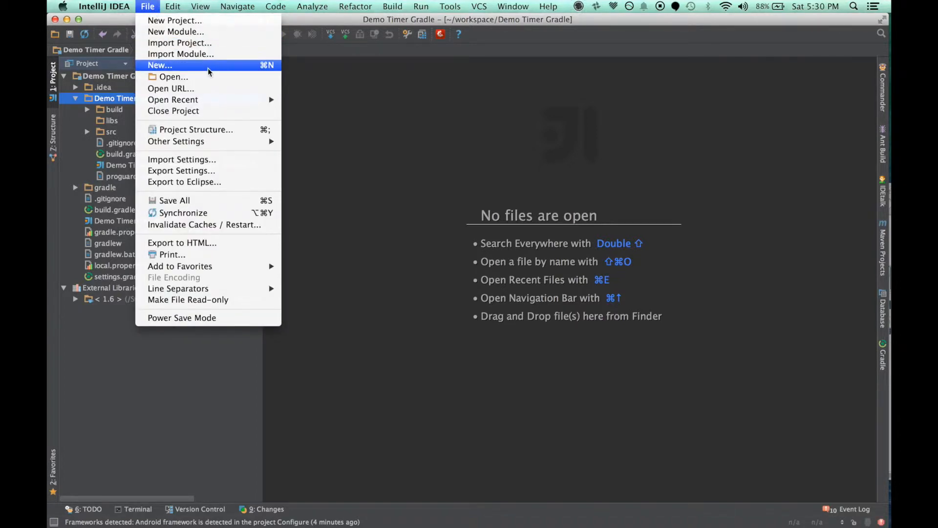
left_click(216, 57)
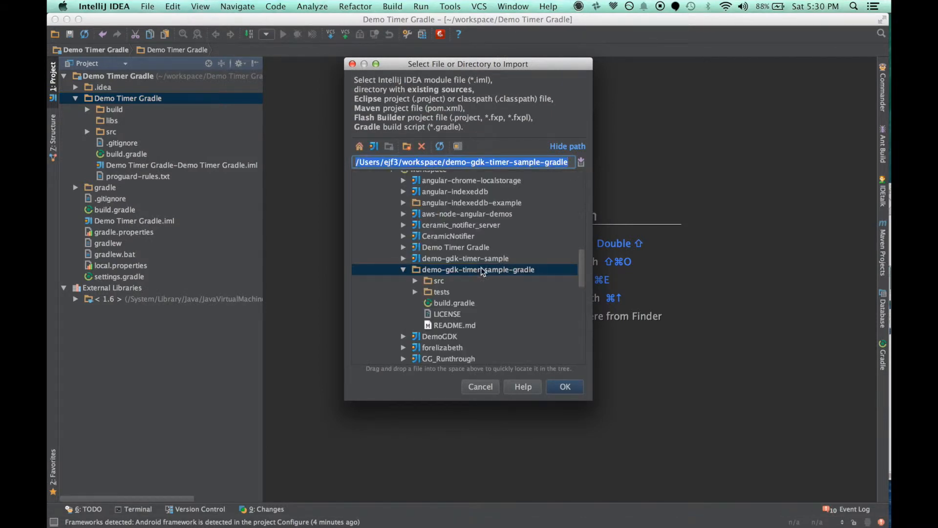
left_click(556, 386)
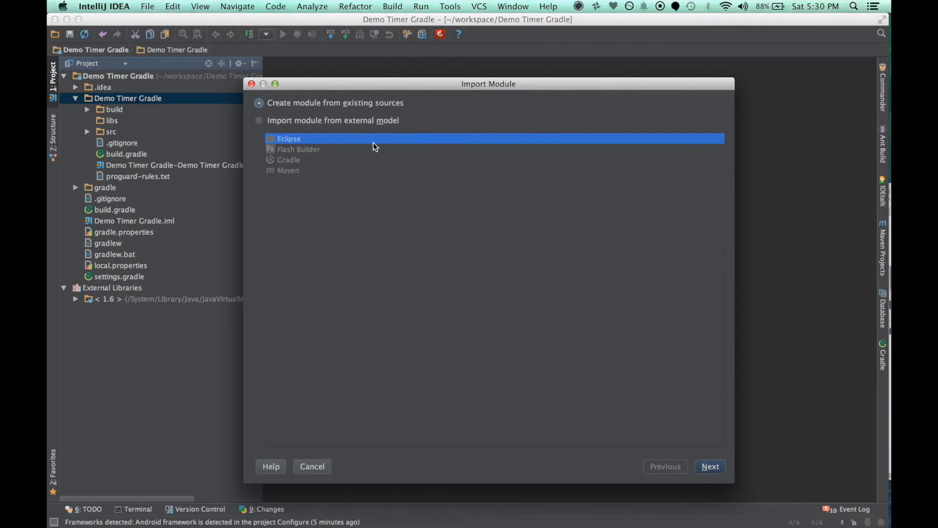
left_click(299, 120)
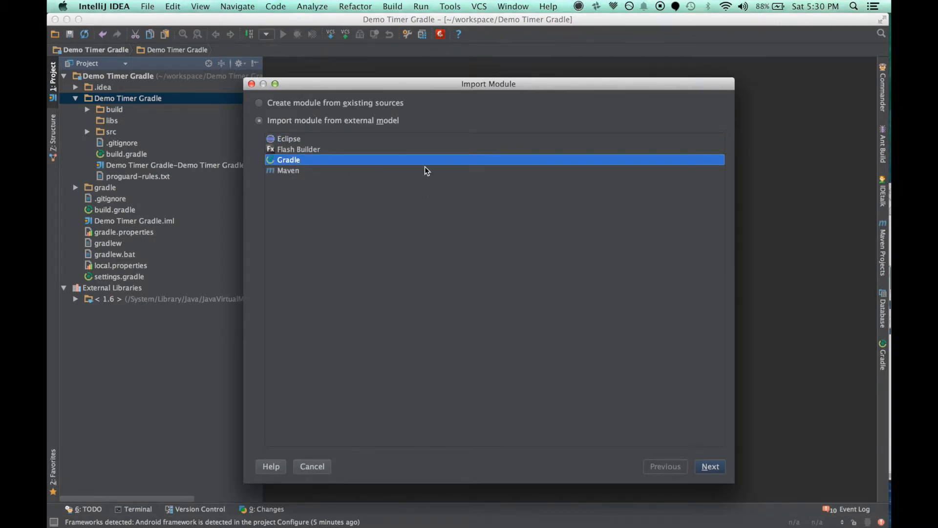
left_click(348, 107)
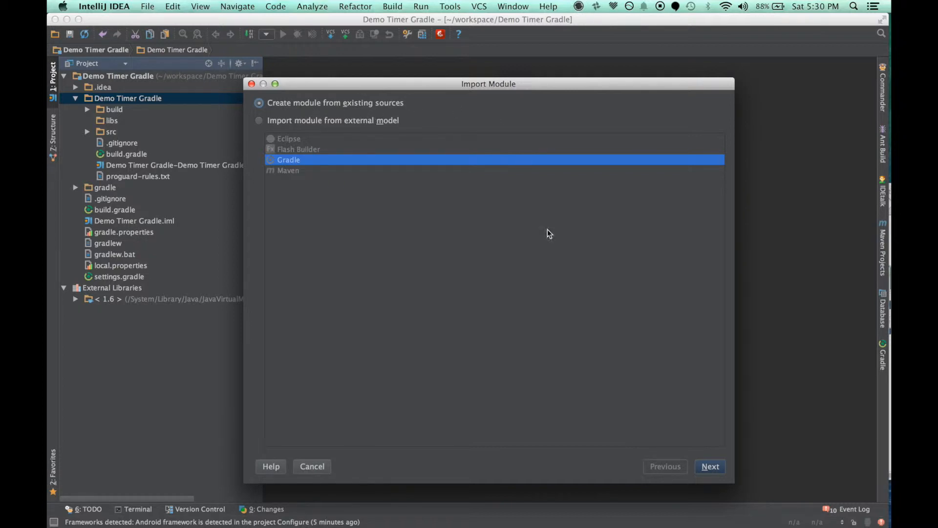
left_click(708, 467)
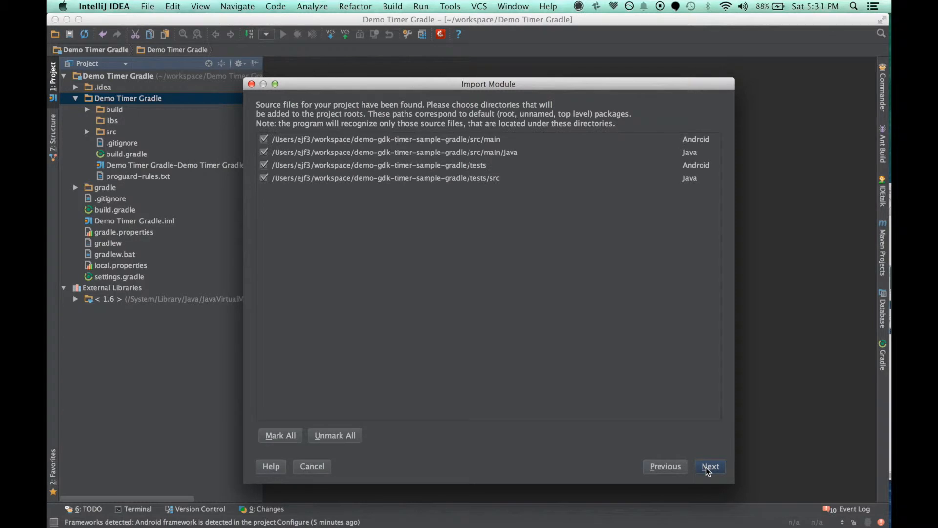
Keep only src/main and src/main/java as source directories for the import, excluding tests and tests/src.
left_click(415, 167)
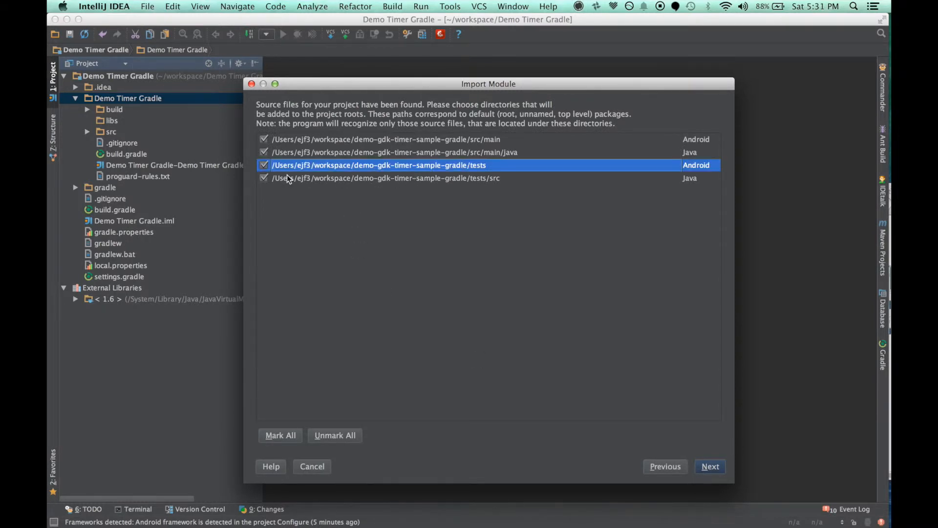
left_click(264, 166)
left_click(264, 178)
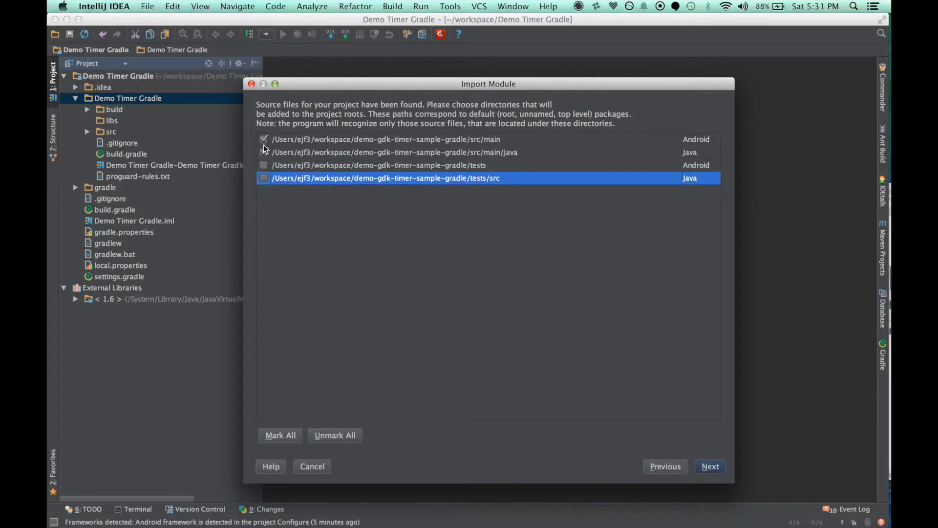
left_click(264, 140)
left_click(263, 140)
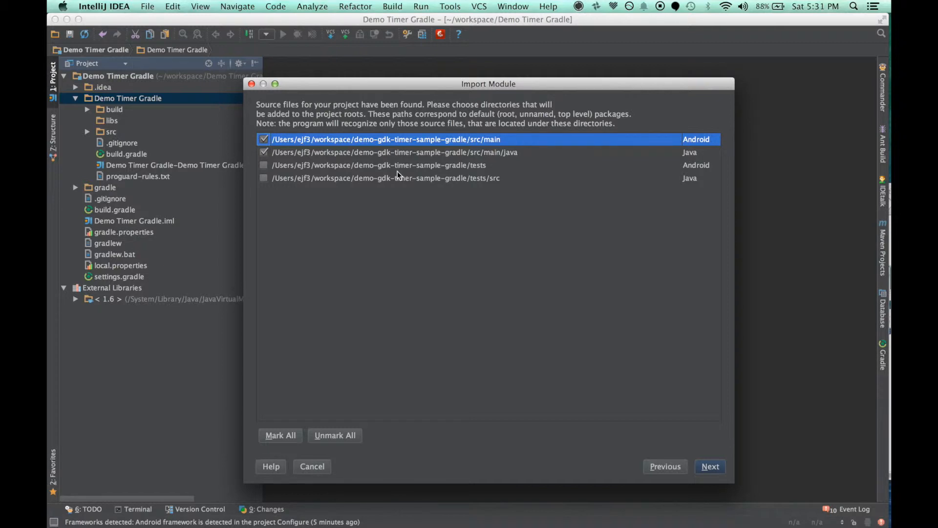
left_click(268, 165)
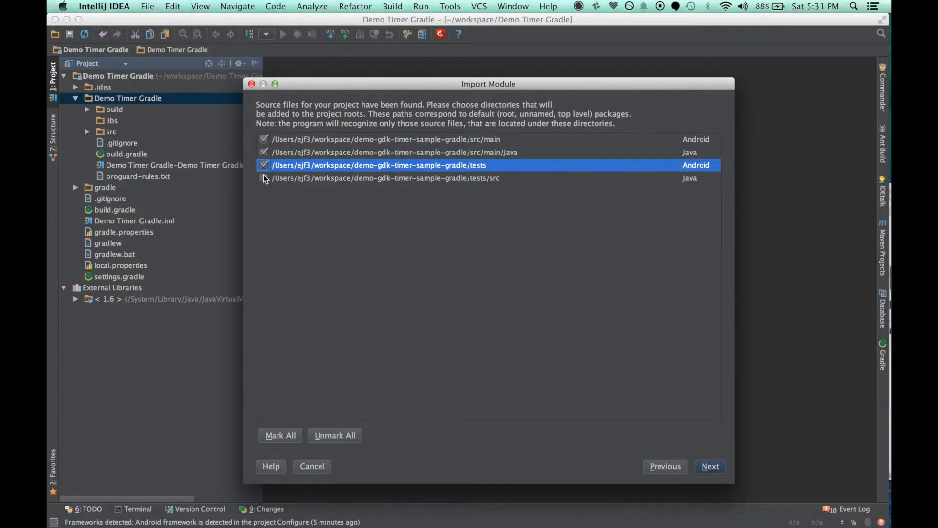
left_click(267, 177)
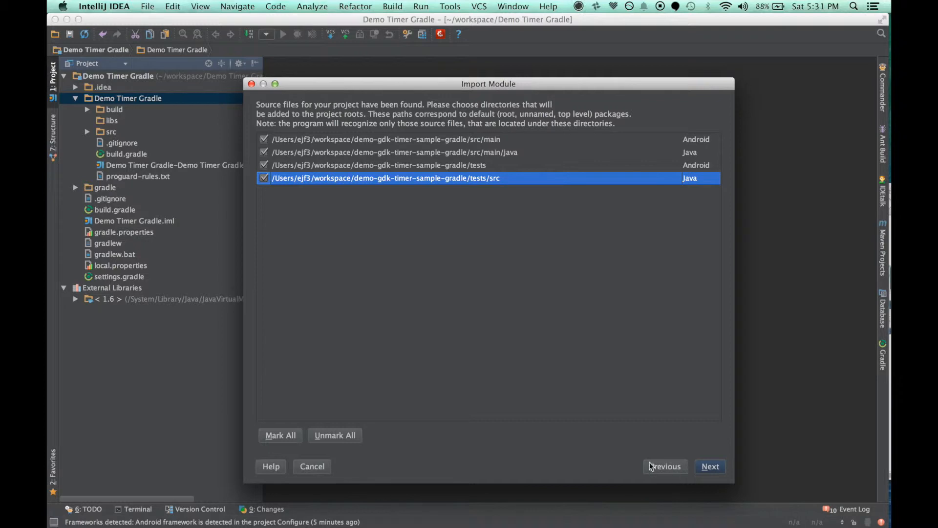
left_click(265, 166)
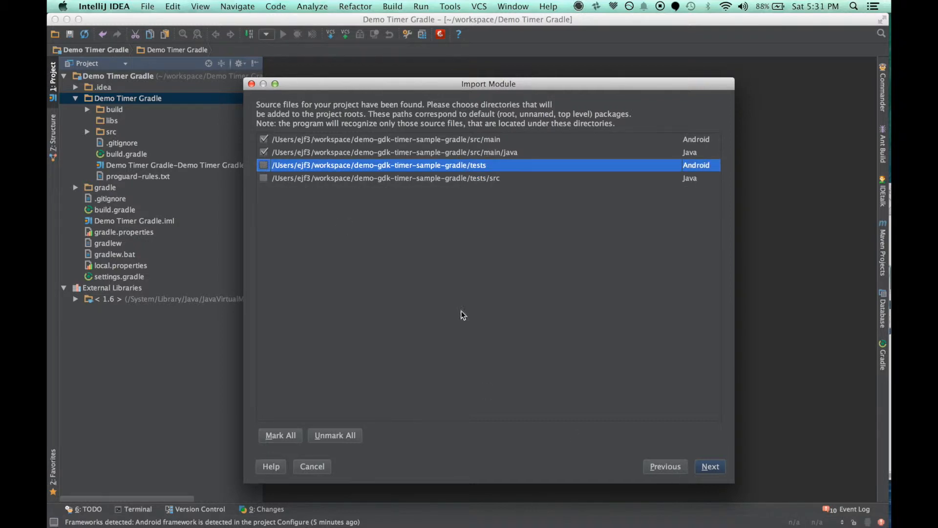
Accept the suggested main module and the detected Android framework manifest, and finish the import.
left_click(709, 467)
left_click(709, 467)
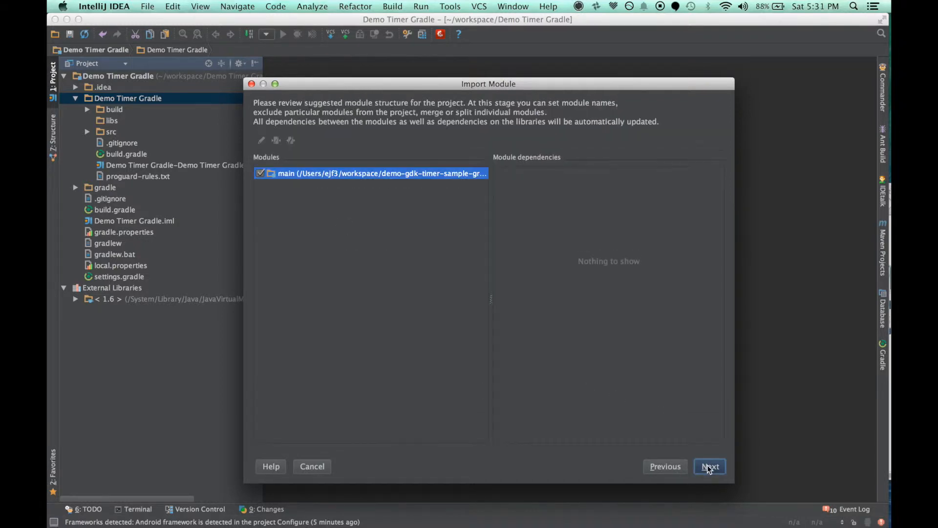
left_click(709, 467)
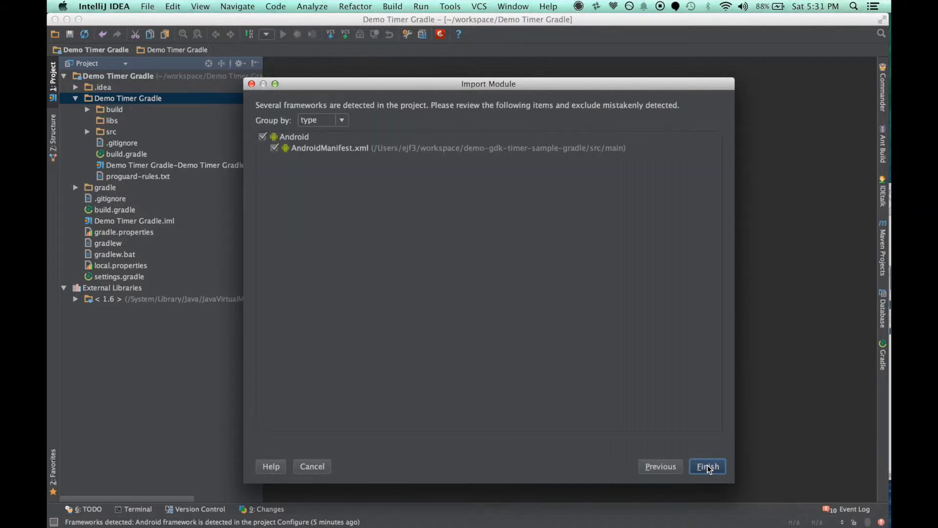
left_click(709, 466)
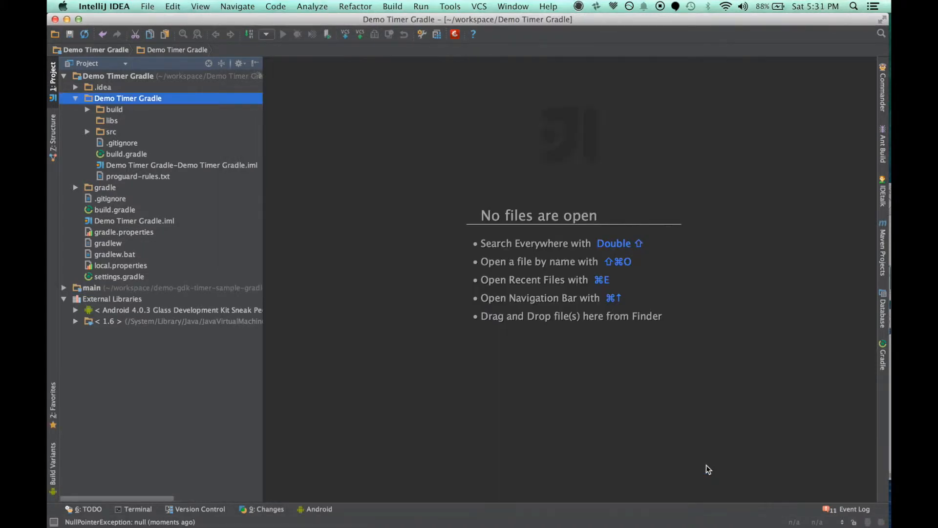
Expand the main module in the project tree and review its source settings without changing anything.
left_click(64, 288)
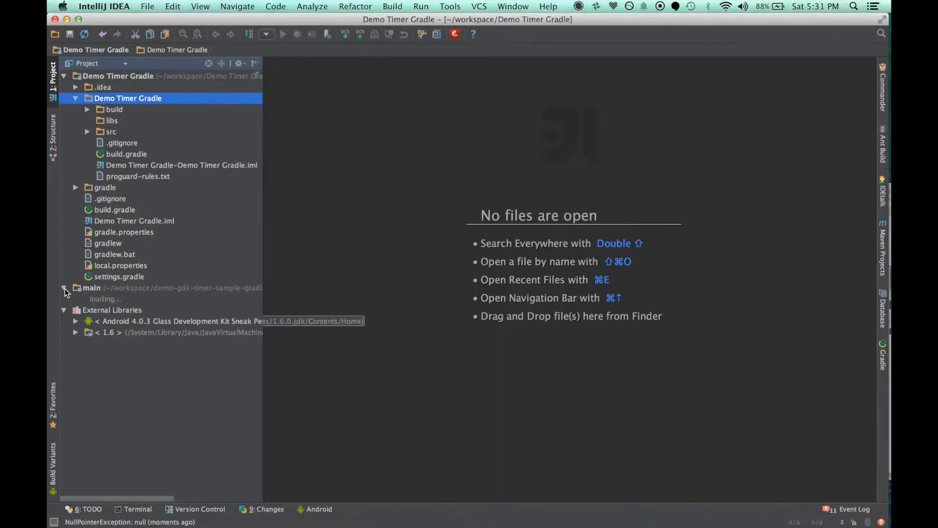
left_click(90, 288)
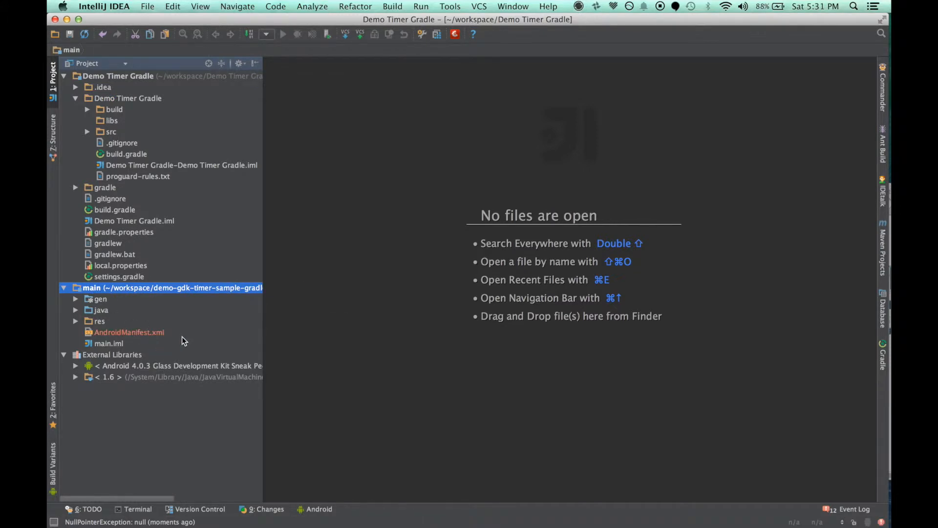
key("F4")
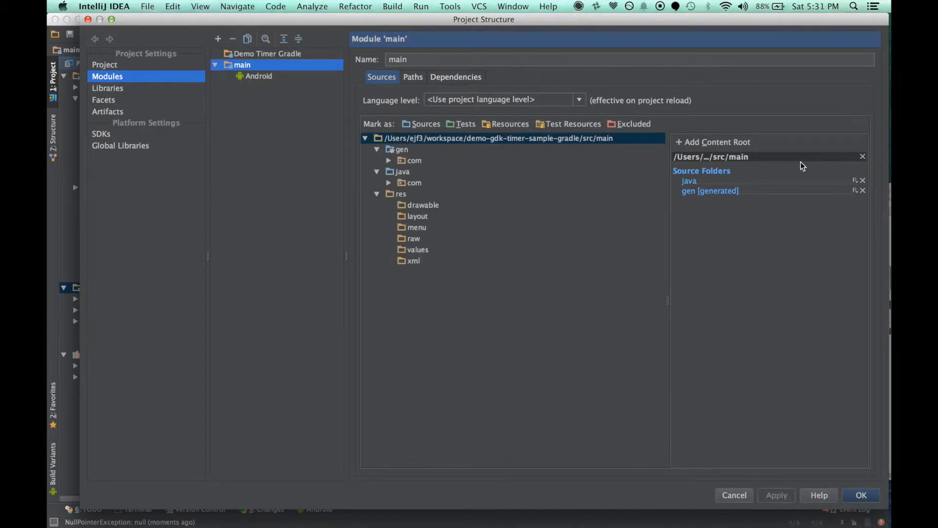
left_click(734, 495)
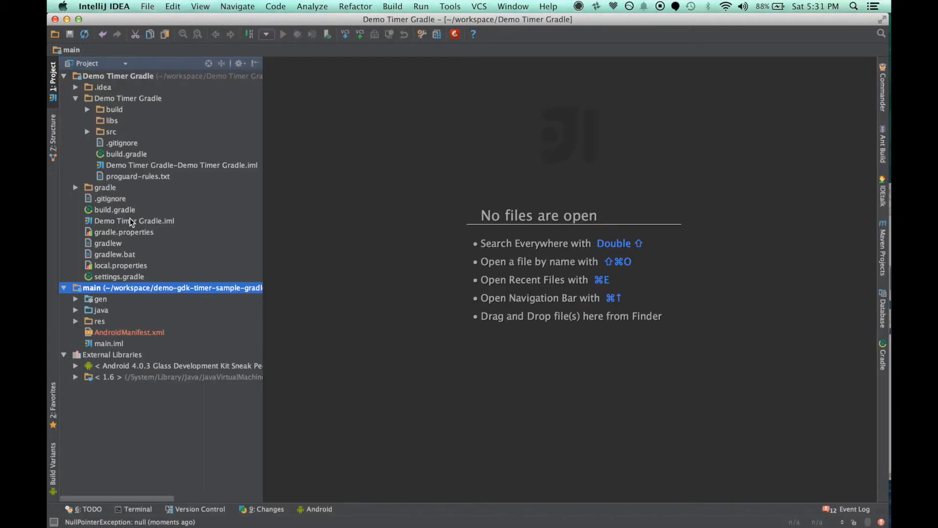
right_click(169, 288)
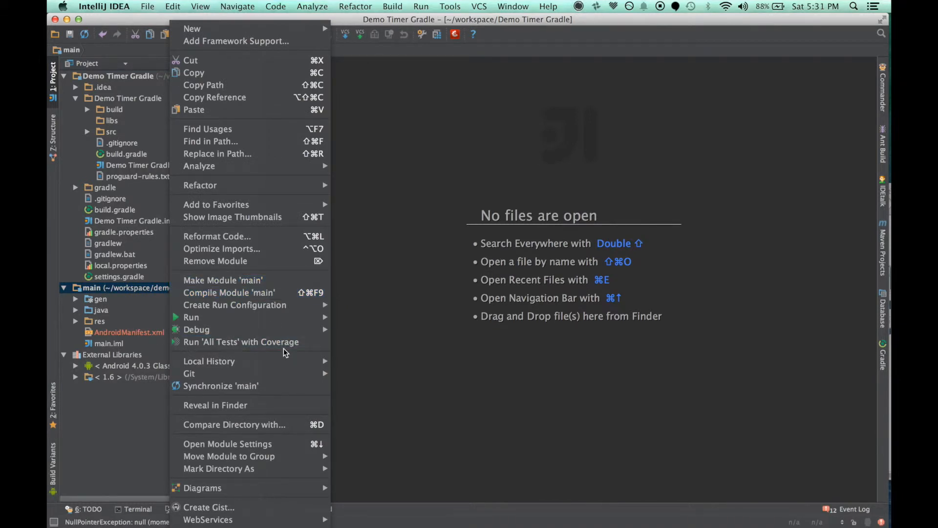
mouse_move(260, 366)
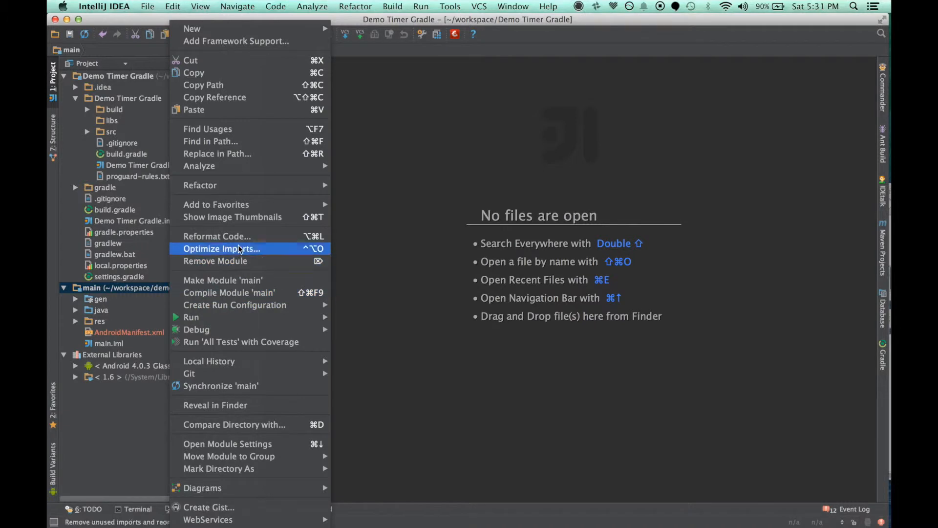
mouse_move(260, 164)
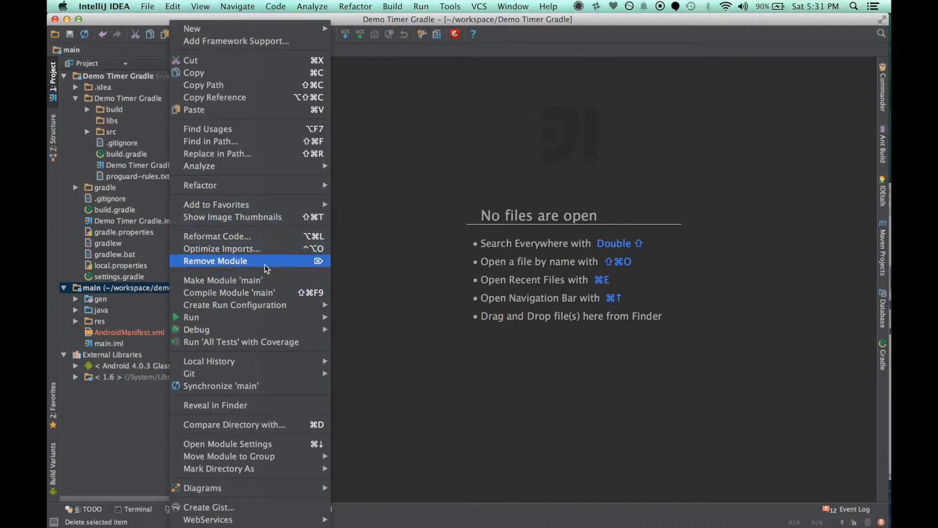
left_click(140, 289)
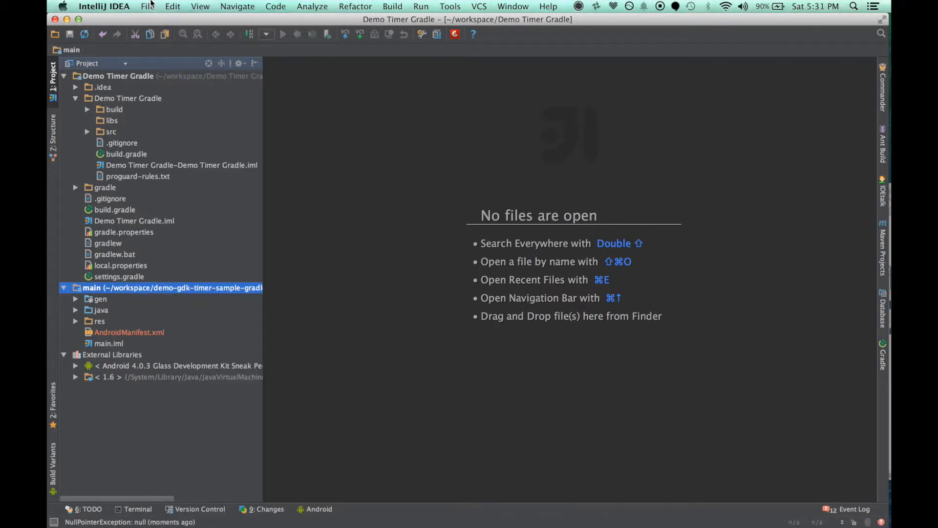
Remove the src/main content root from the main module in the project structure settings.
left_click(148, 6)
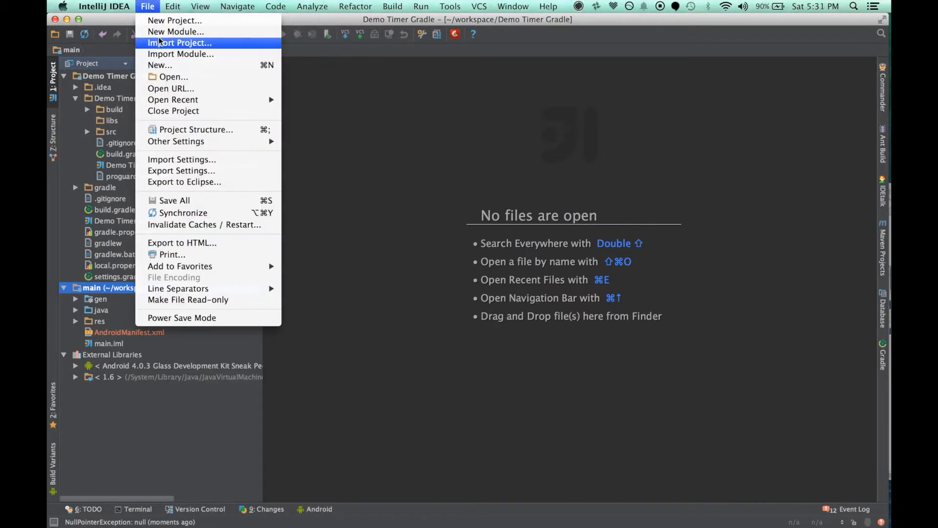
left_click(204, 134)
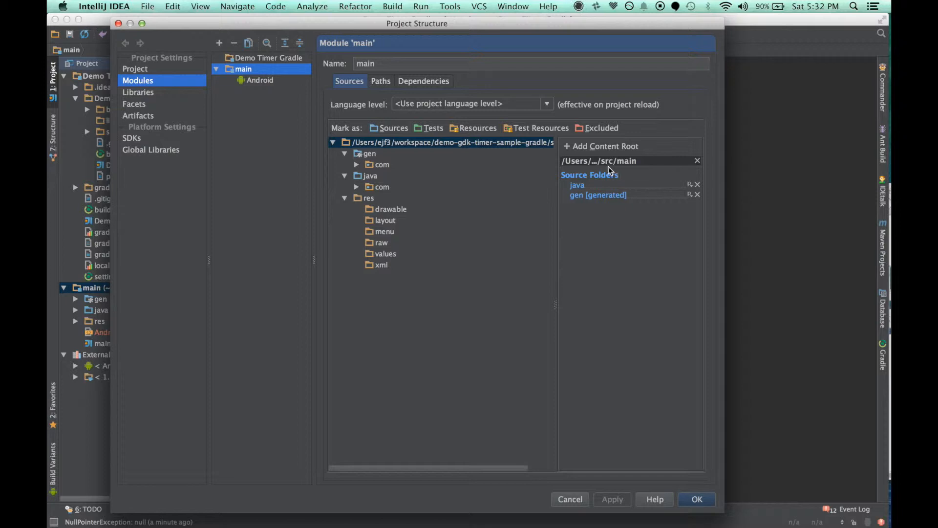
left_click(698, 162)
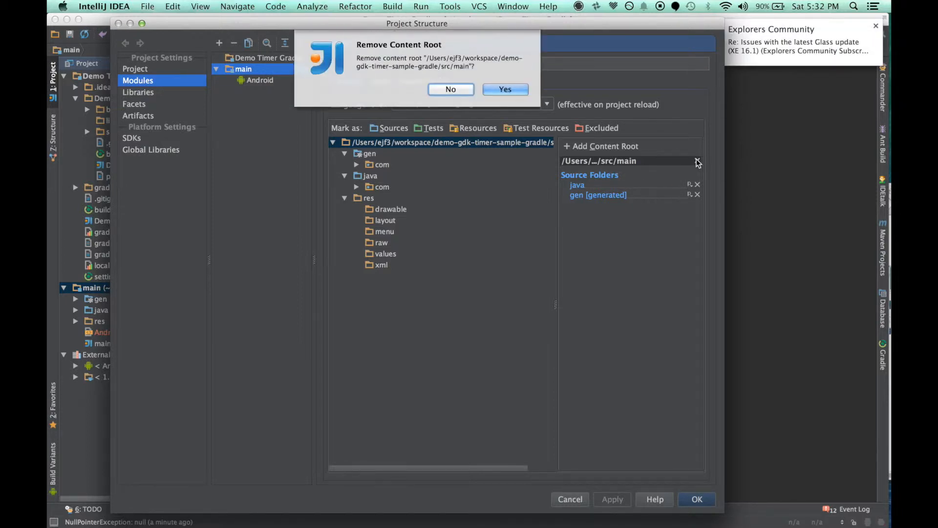
left_click(514, 89)
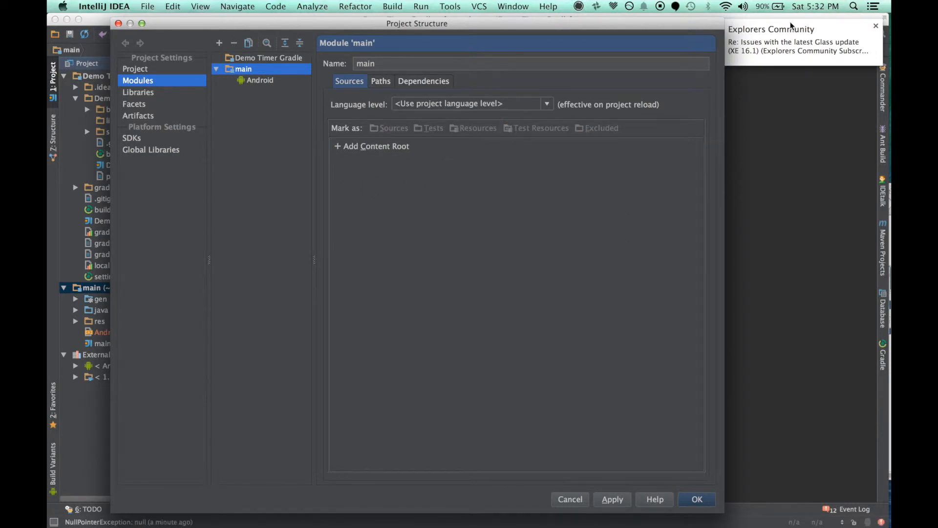
left_click(877, 26)
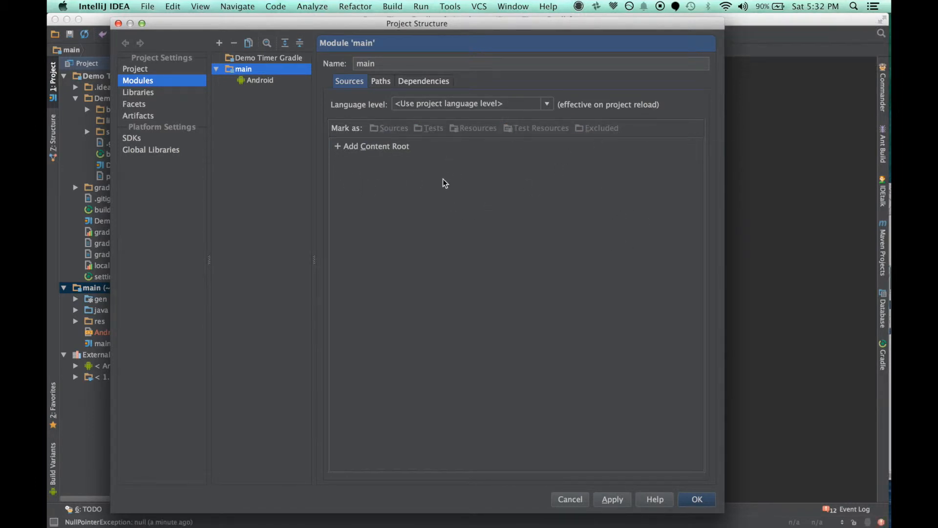
Add the workspace's demo-gdk-timer-sample-gradle directory as the main module's content root.
left_click(400, 147)
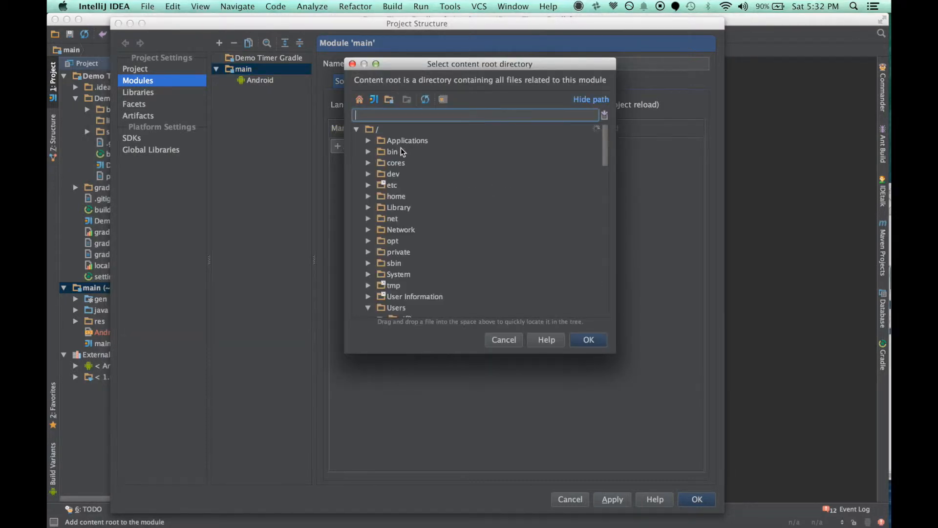
left_click(473, 229)
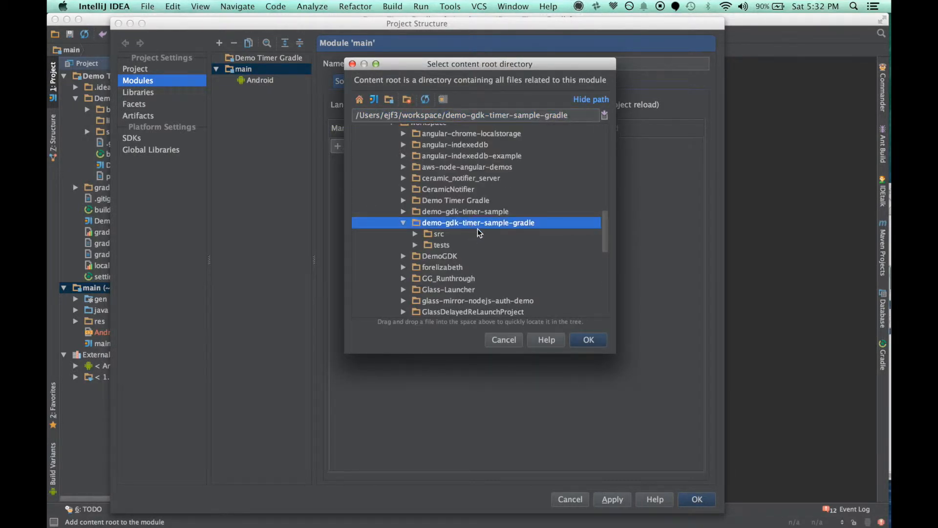
left_click(588, 339)
Unmark the src folder under tests as a source folder of the main module.
left_click(356, 187)
left_click(370, 188)
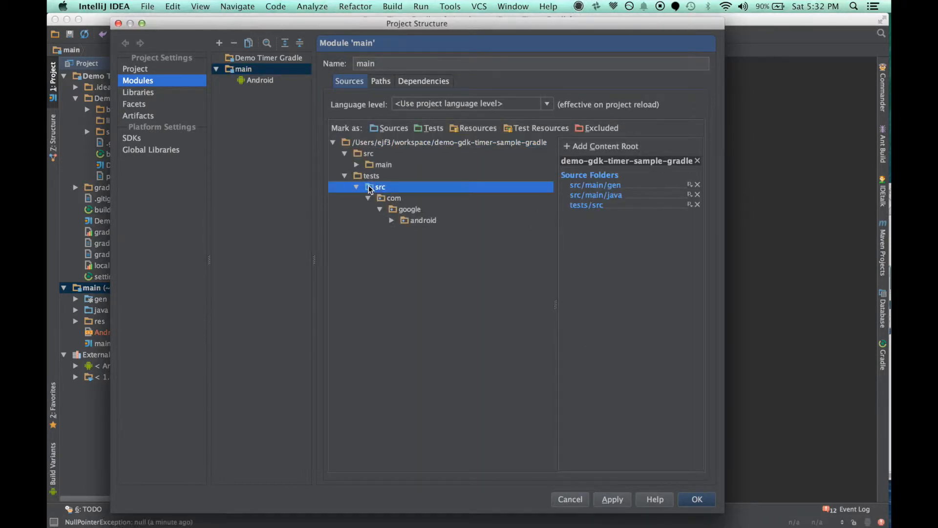
left_click(386, 129)
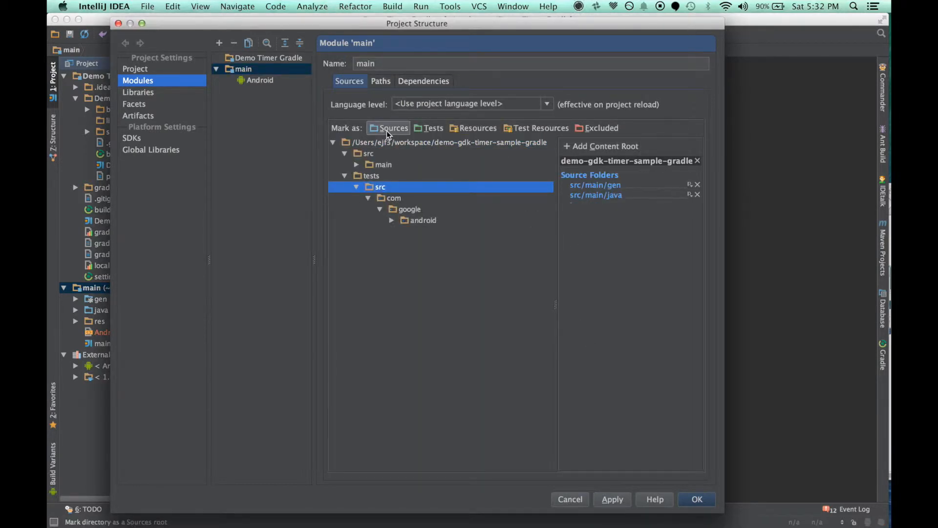
Collapse the tests folder, expand src/main, and mark its res folder as a resources folder.
left_click(346, 176)
left_click(356, 165)
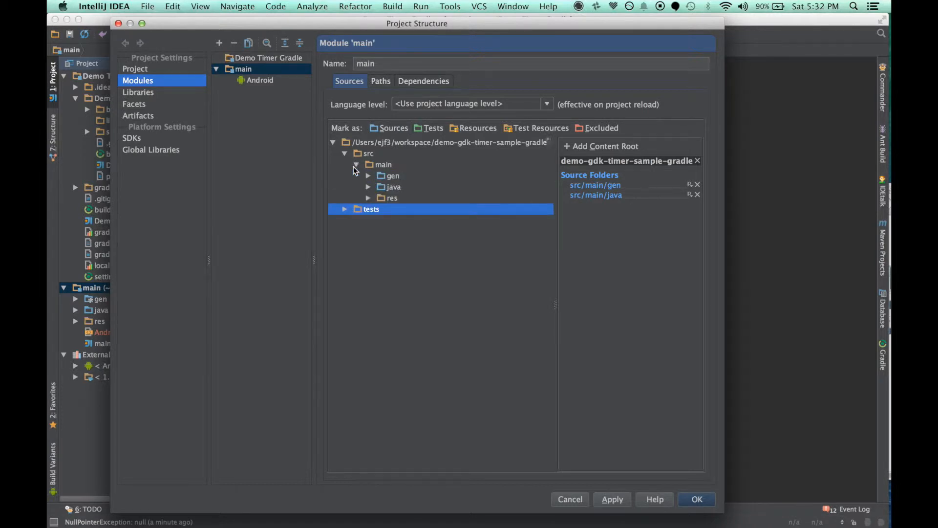
left_click(409, 198)
left_click(465, 130)
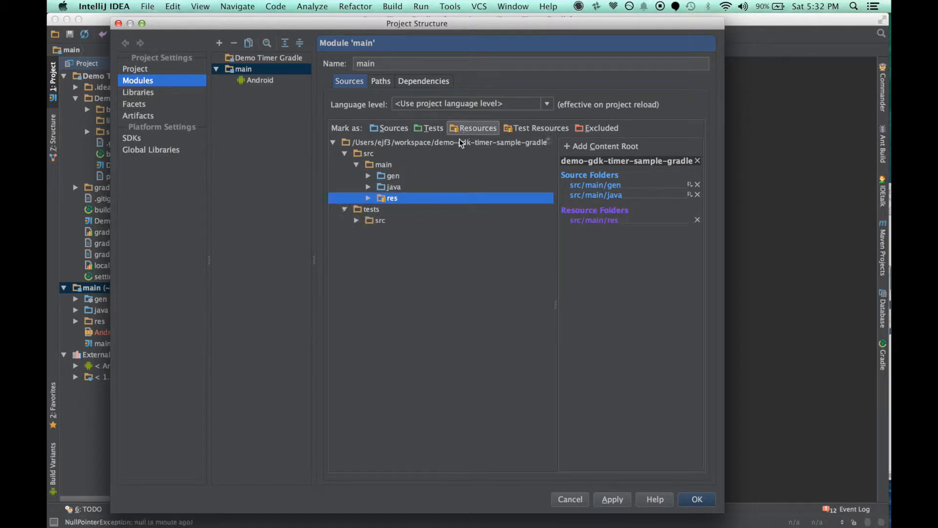
Inspect the java folder of the main module and the src folder of the Demo Timer Gradle module, ending back on the main module.
left_click(402, 186)
left_click(368, 187)
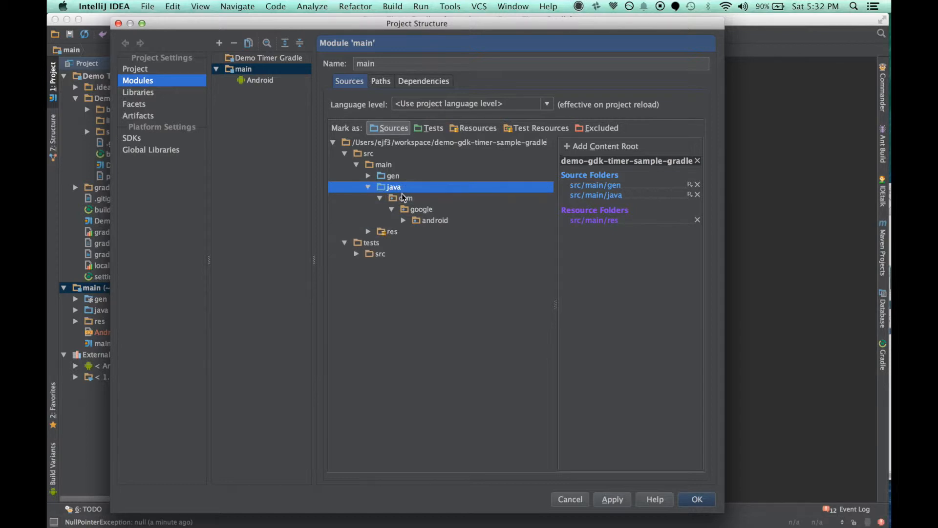
left_click(369, 187)
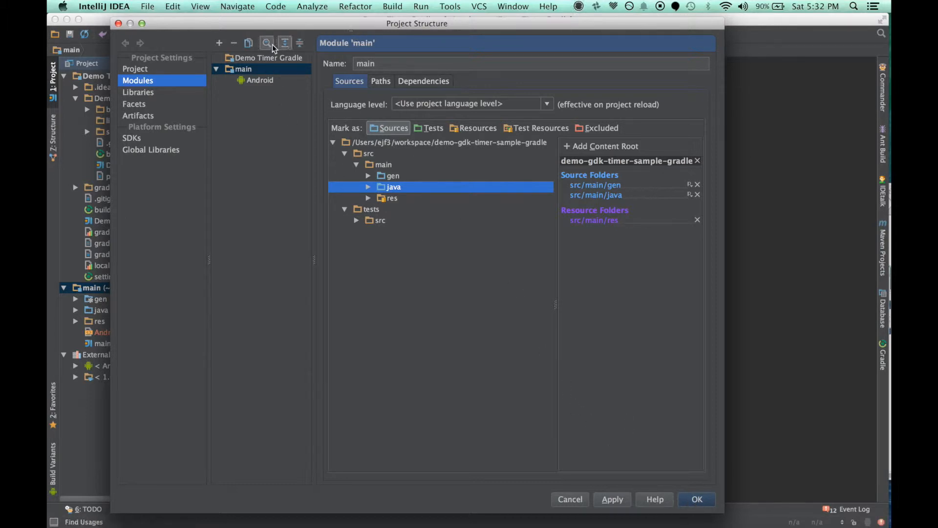
left_click(283, 58)
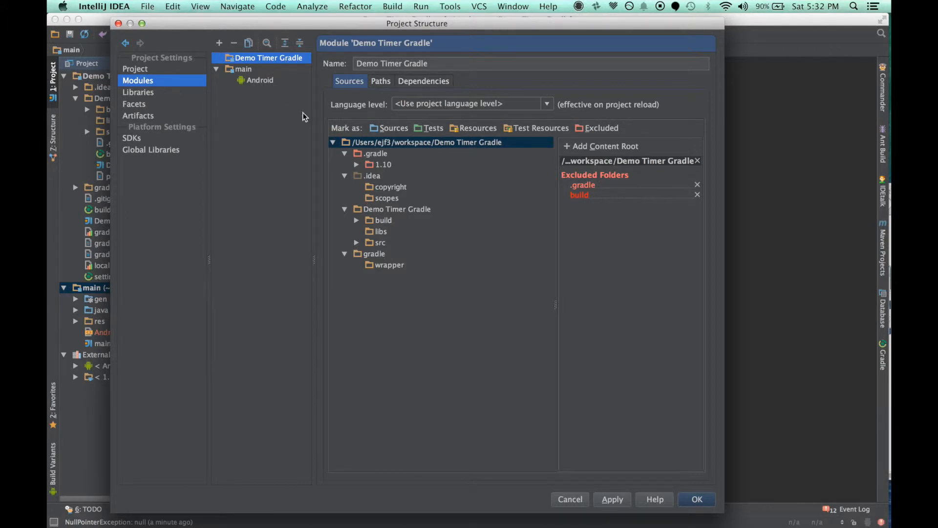
left_click(357, 243)
left_click(380, 265)
left_click(380, 265)
left_click(369, 253)
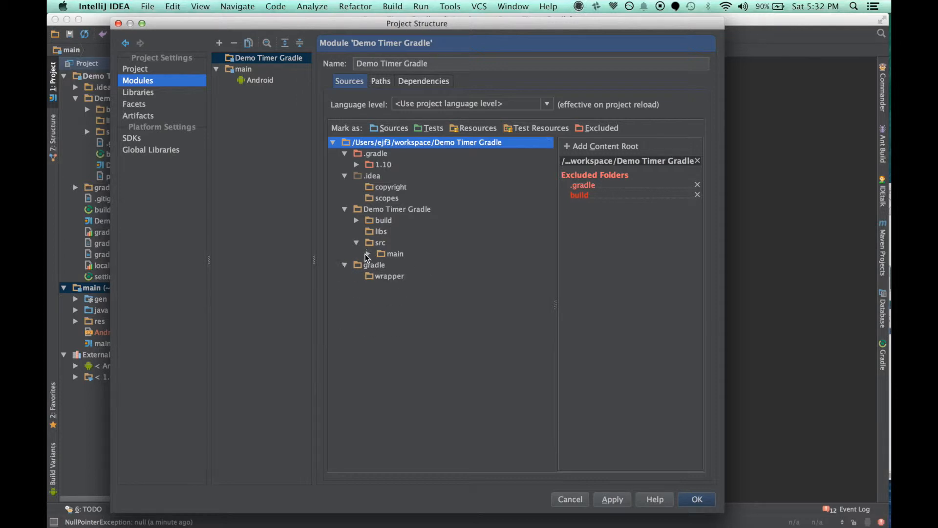
left_click(356, 242)
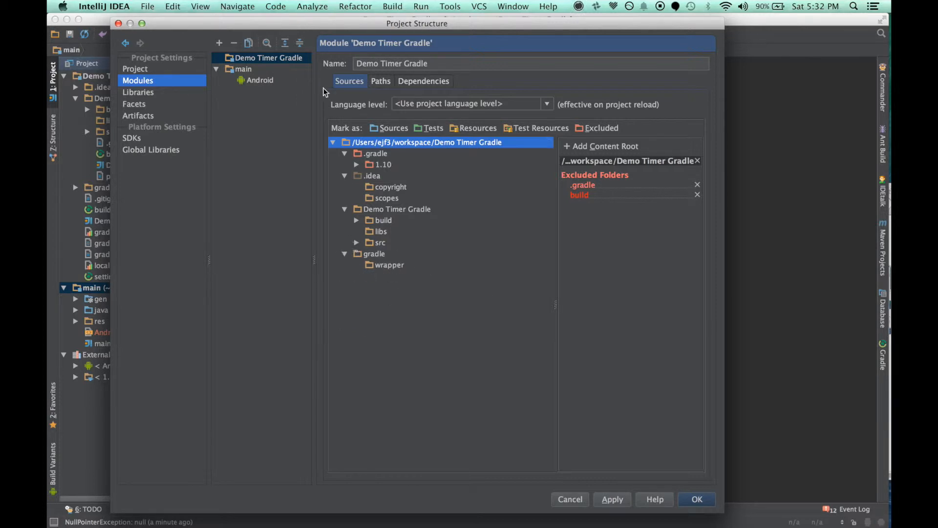
left_click(284, 73)
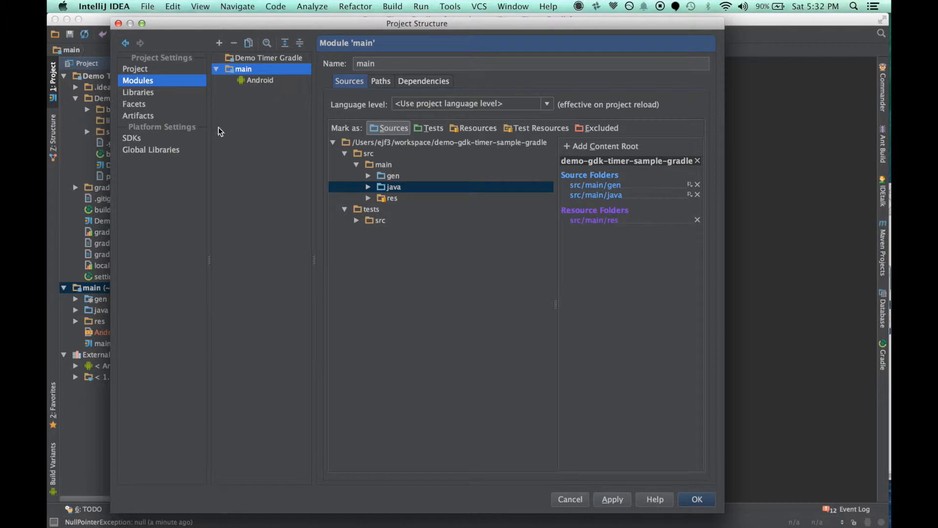
left_click(158, 102)
left_click(256, 66)
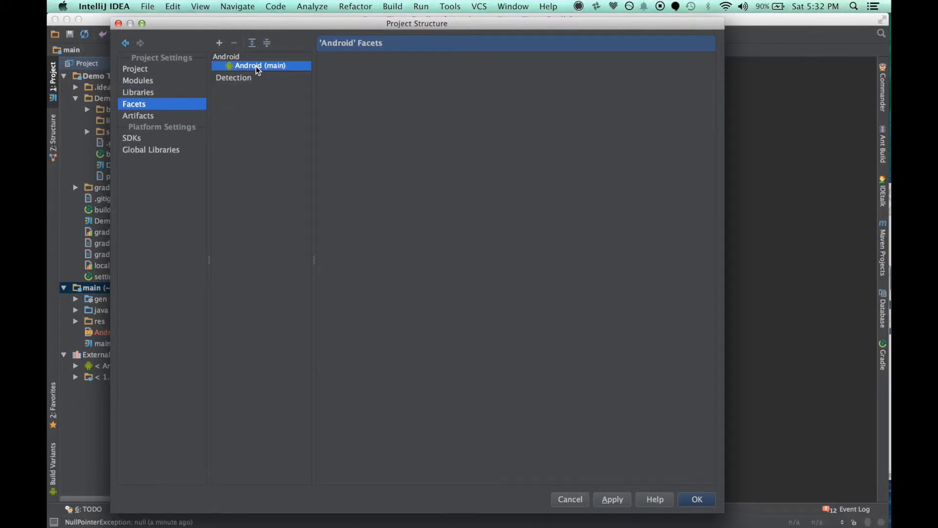
left_click(242, 57)
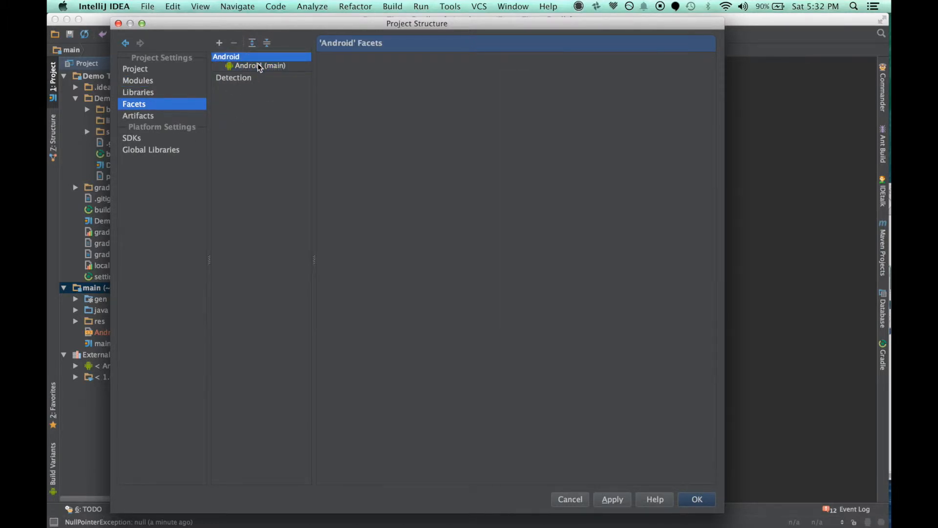
left_click(219, 43)
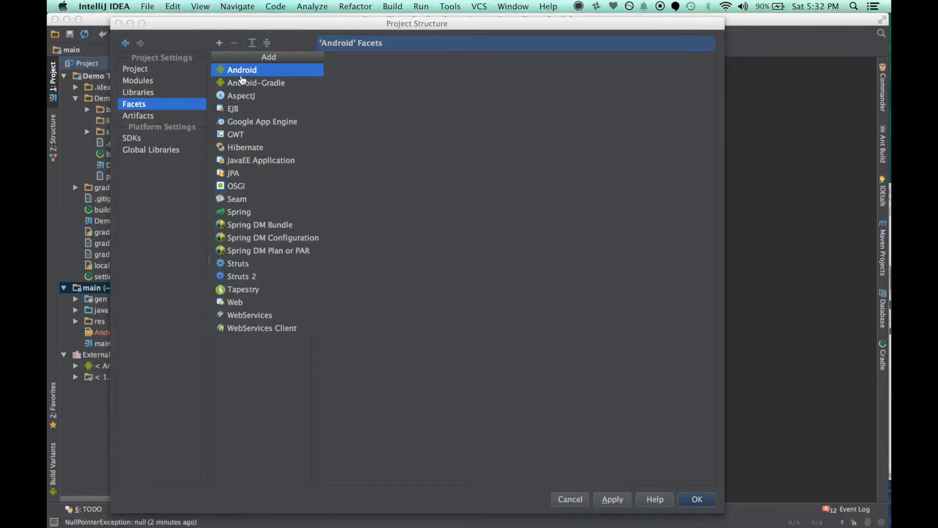
left_click(244, 80)
left_click(332, 163)
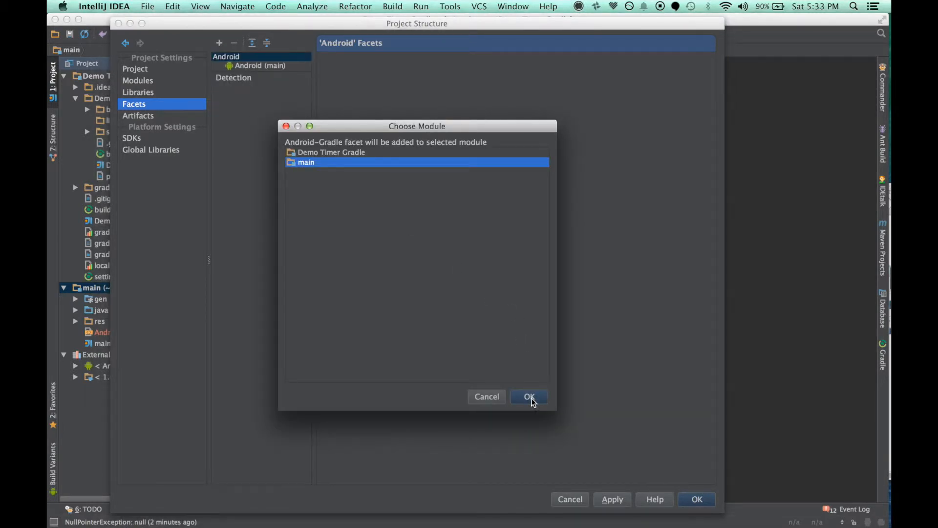
left_click(499, 397)
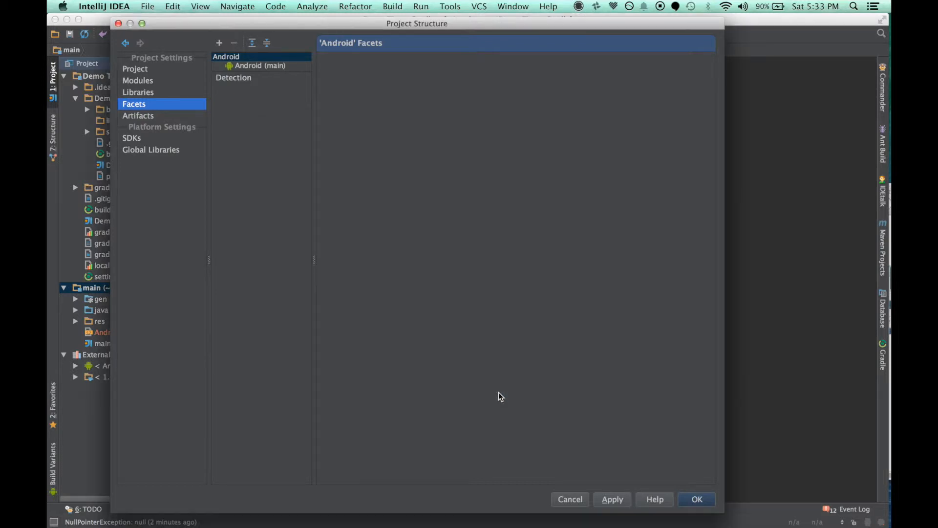
Return to the main module's settings and save the project structure changes.
left_click(145, 82)
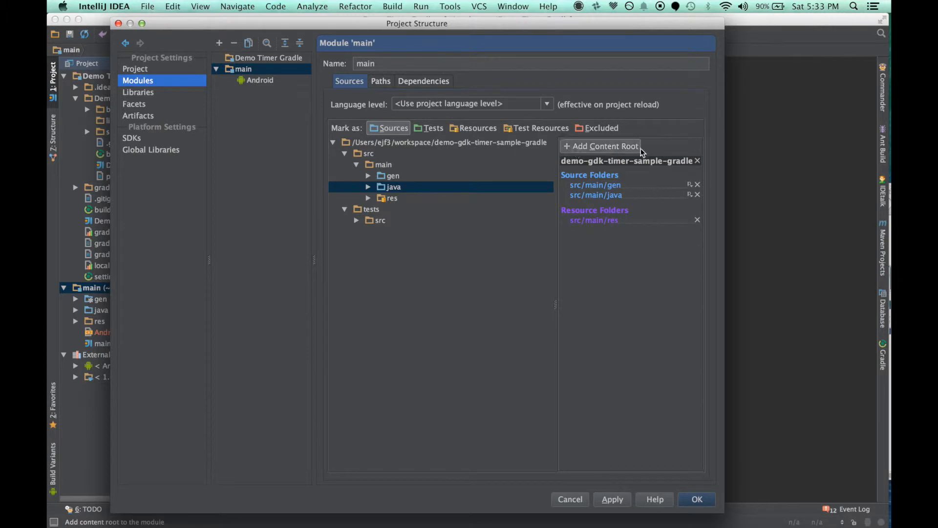
left_click(697, 499)
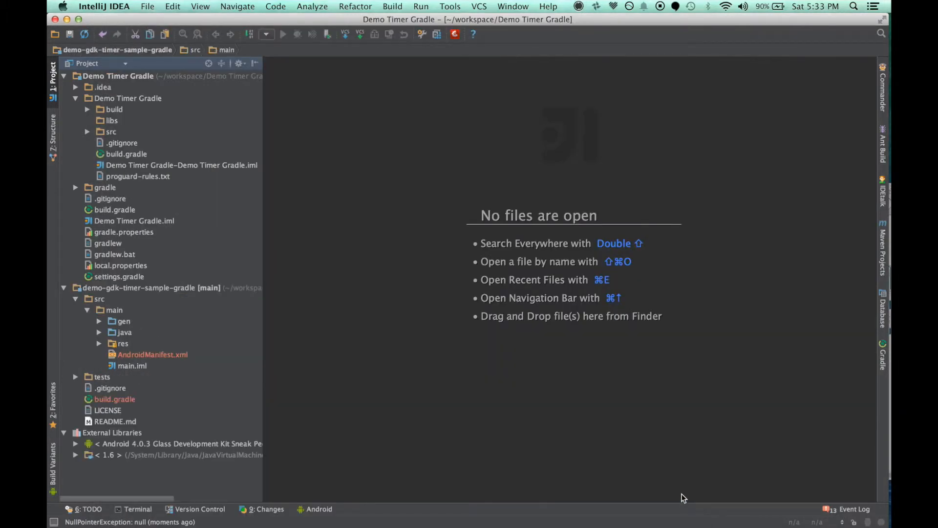
Move the demo-gdk-timer-sample-gradle directory into the root directory of the Demo Timer Gradle project.
left_click(137, 313)
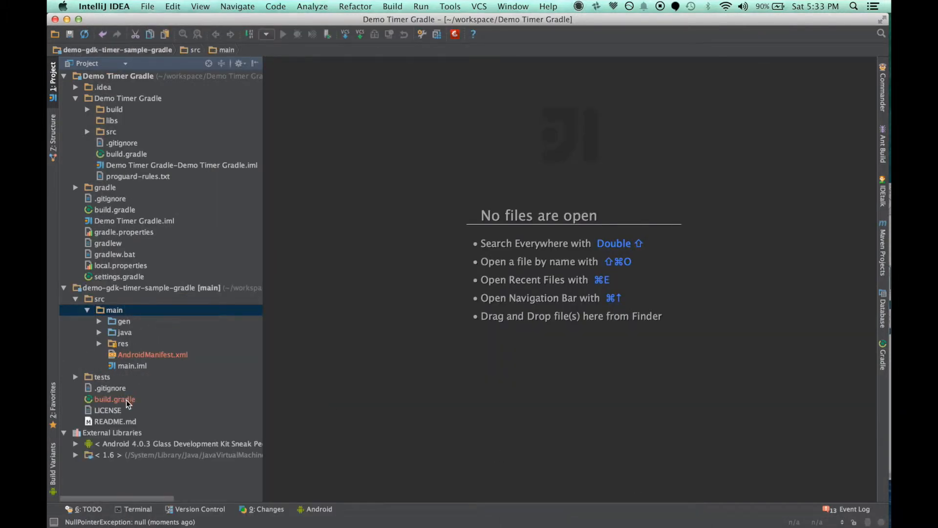
left_click(114, 288)
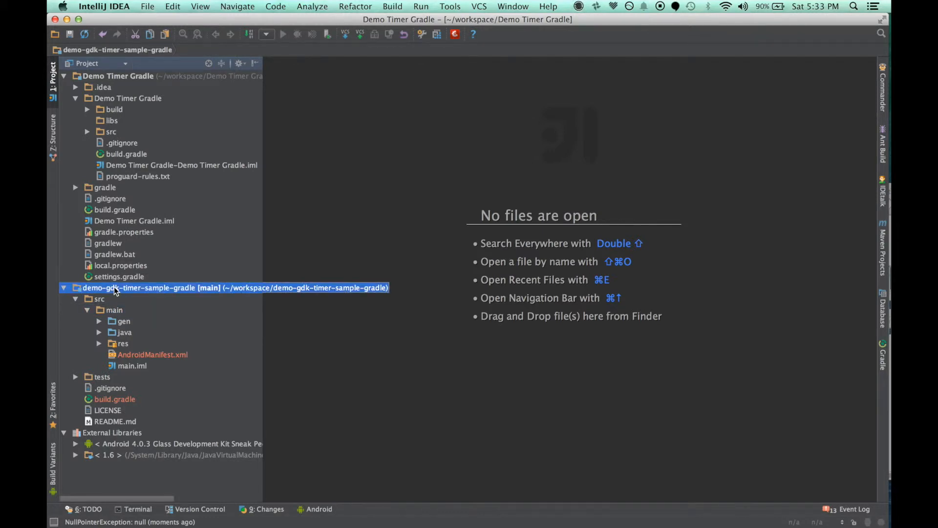
left_click_drag(129, 104, 133, 78)
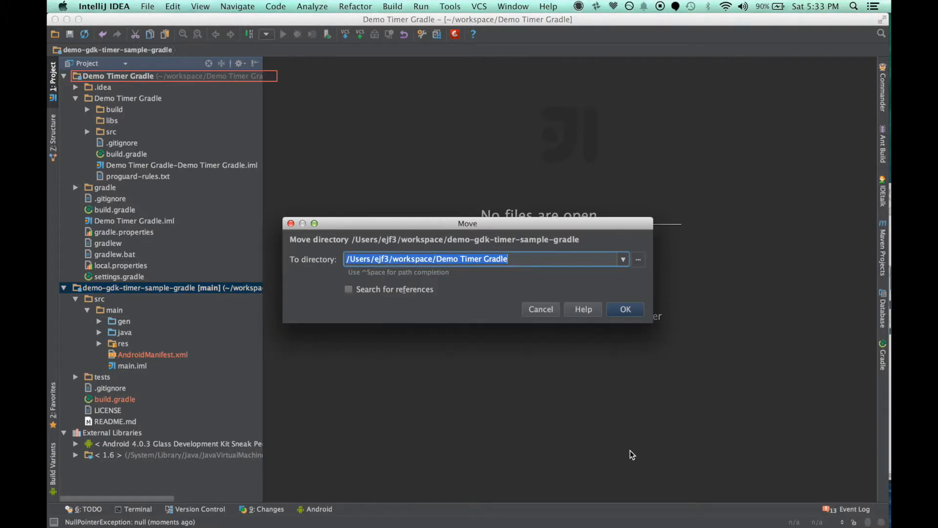
left_click(625, 309)
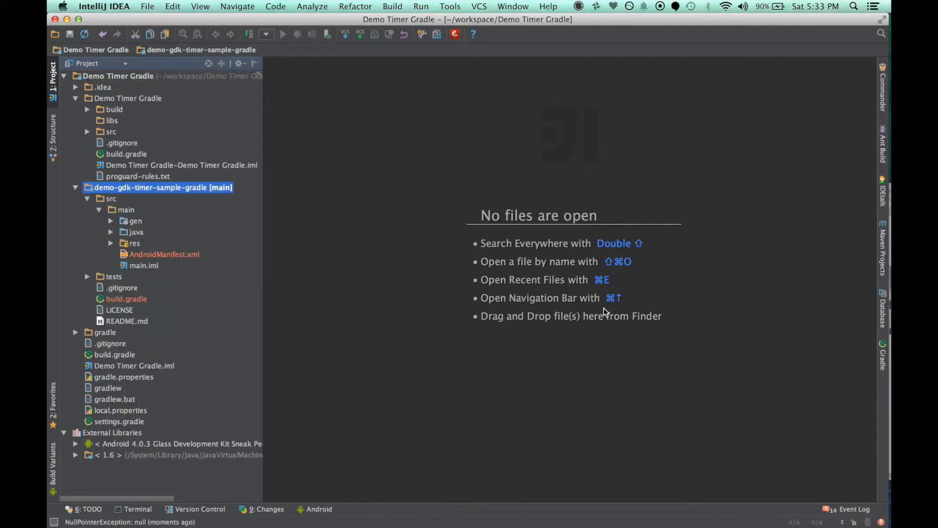
Delete the Demo Timer Gradle subdirectory inside the project and open the build.gradle of demo-gdk-timer-sample-gradle.
left_click(125, 301)
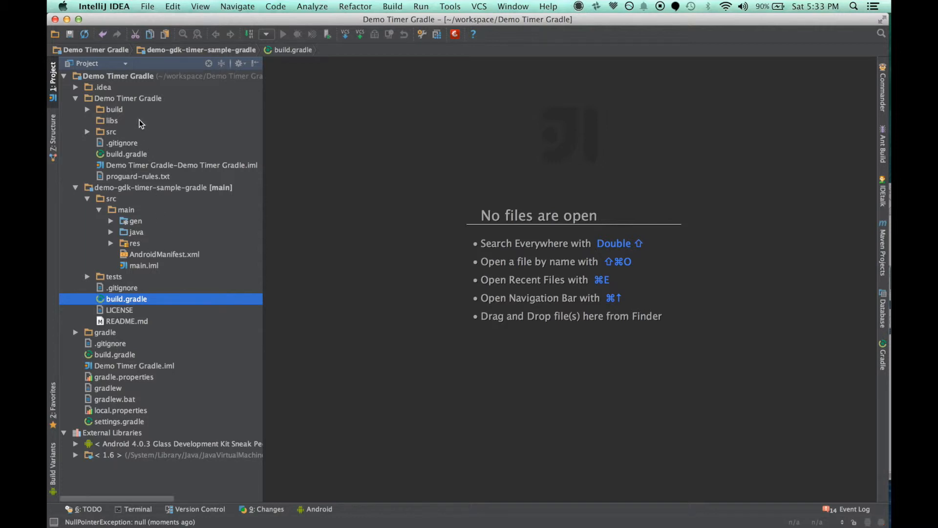
left_click(139, 100)
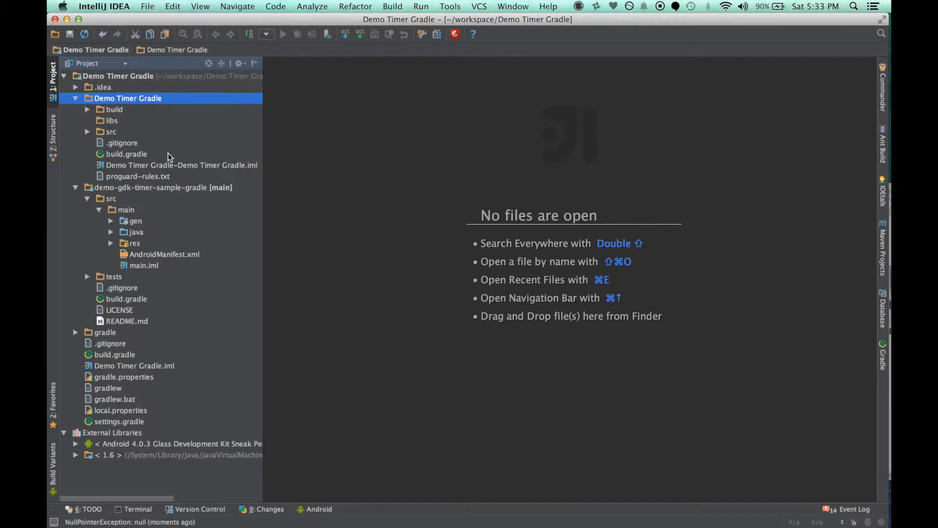
key("Delete")
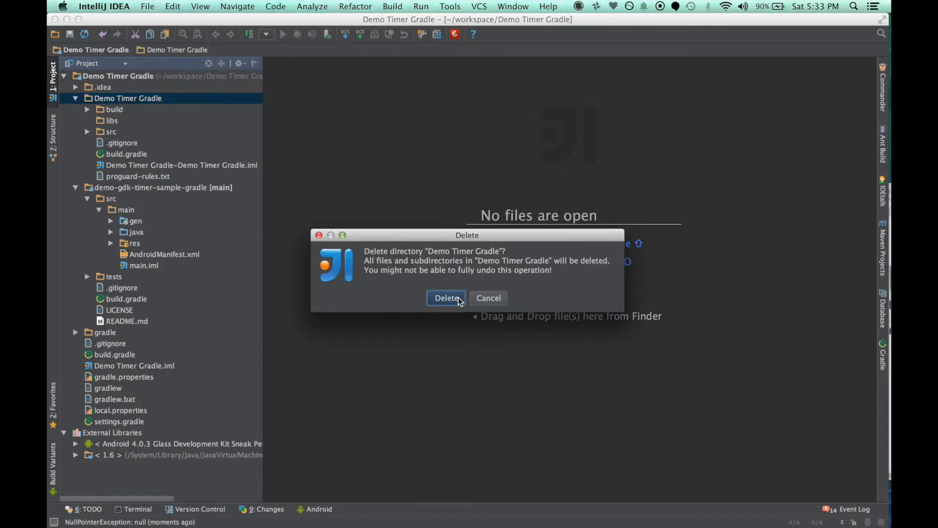
left_click(445, 299)
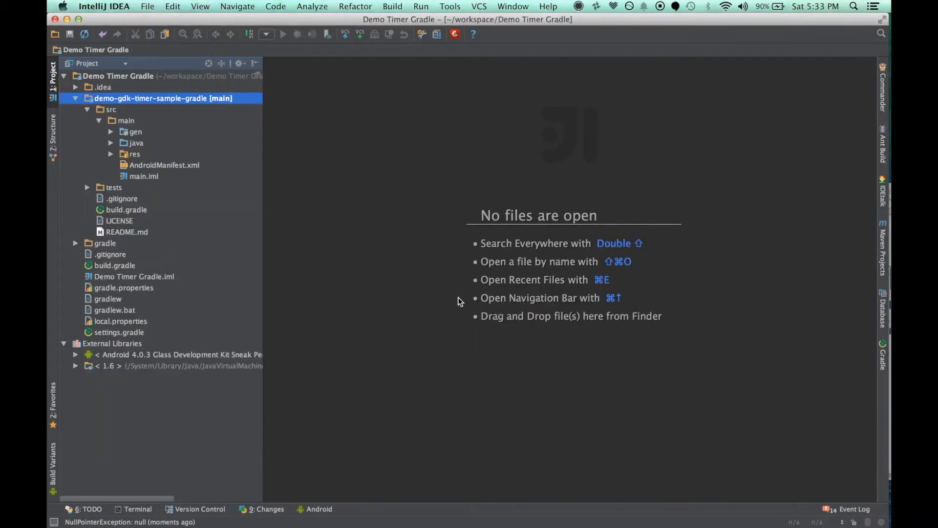
double_click(128, 211)
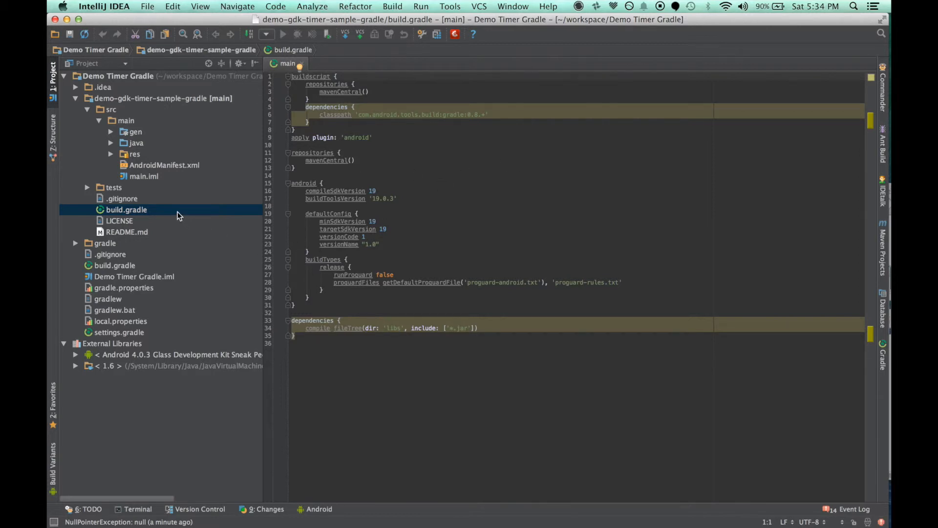
Create a new Android Application run configuration and assign the main module to it.
left_click(267, 34)
left_click(292, 47)
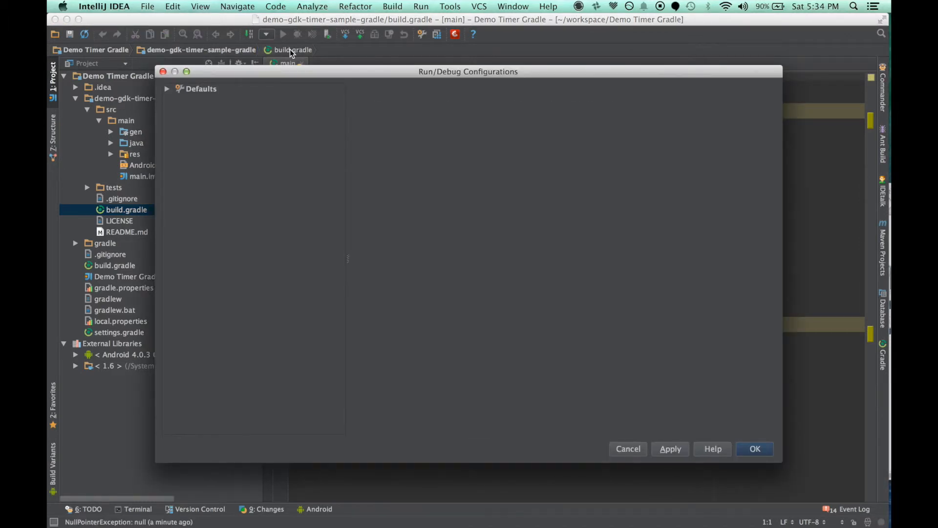
left_click(169, 89)
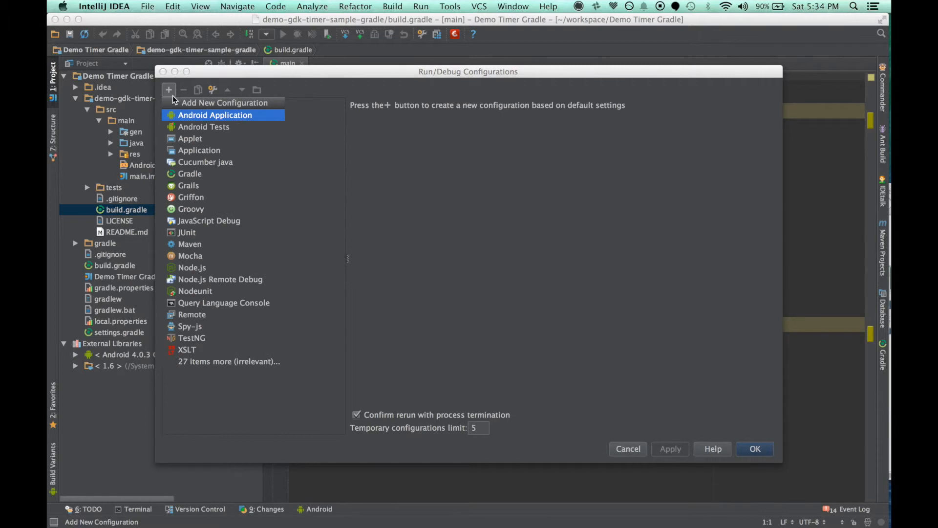
left_click(177, 110)
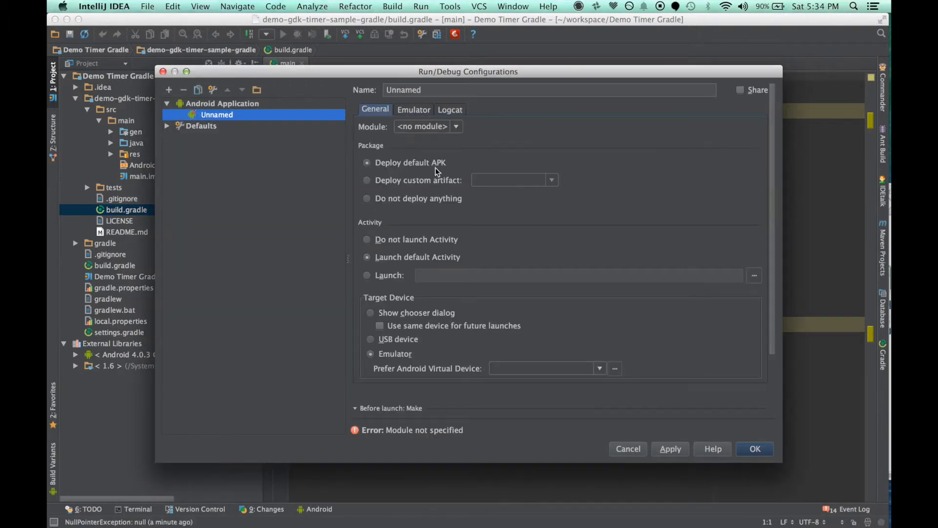
left_click(430, 127)
left_click(429, 149)
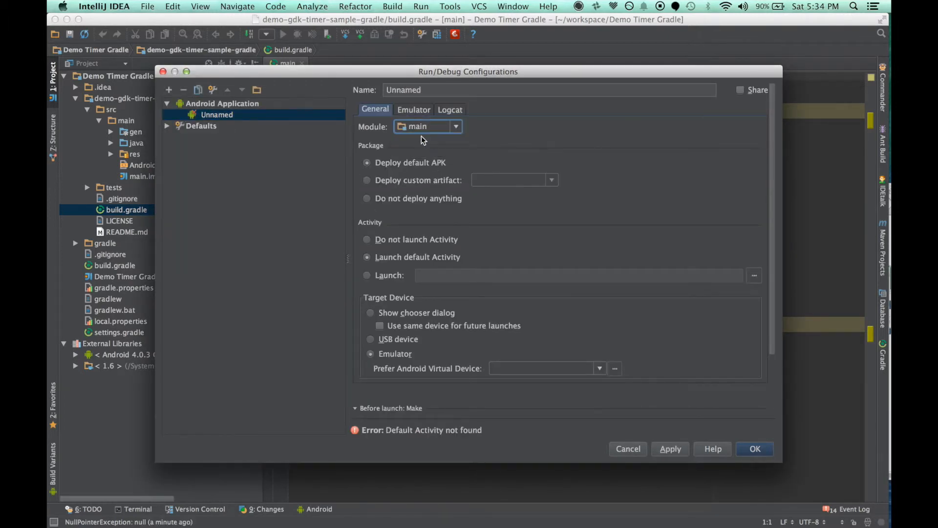
Name the run configuration "demo timer", set its target device to Show chooser dialog, and save it.
double_click(419, 91)
type("demo t")
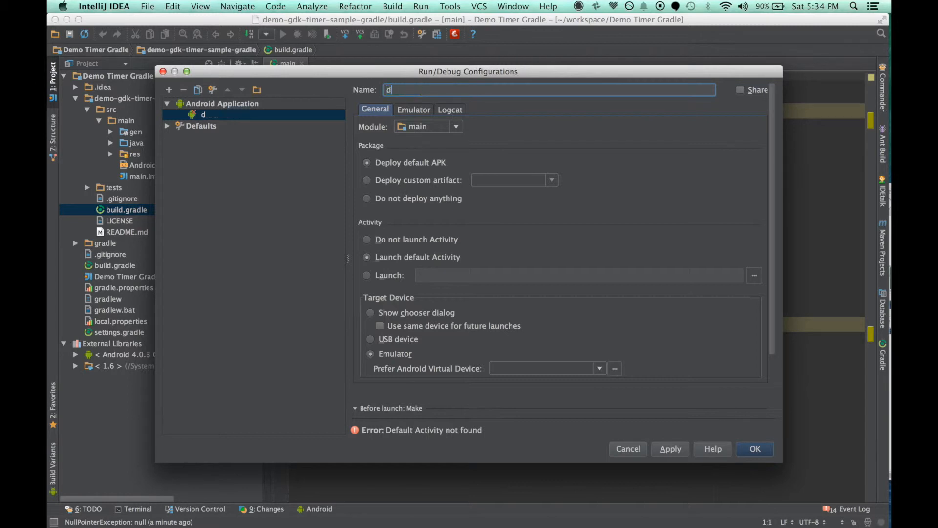
type("imer")
left_click(426, 314)
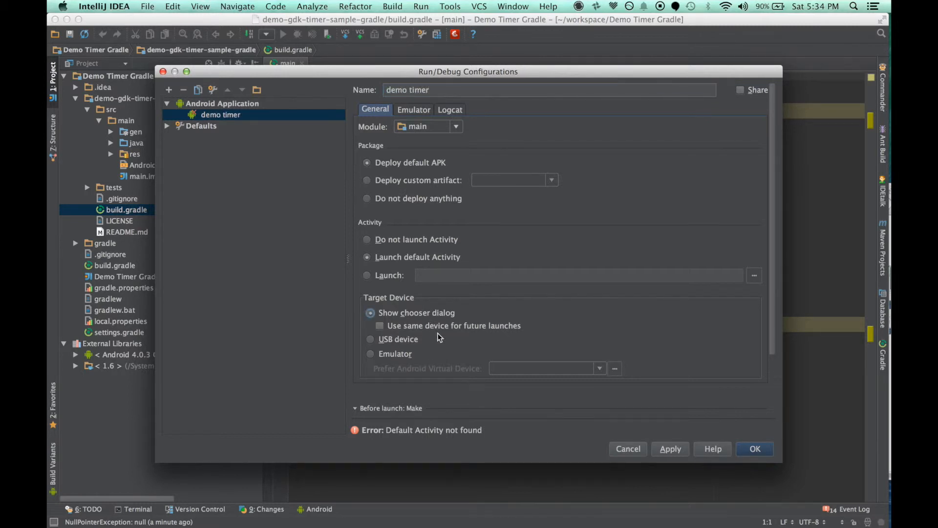
left_click(756, 449)
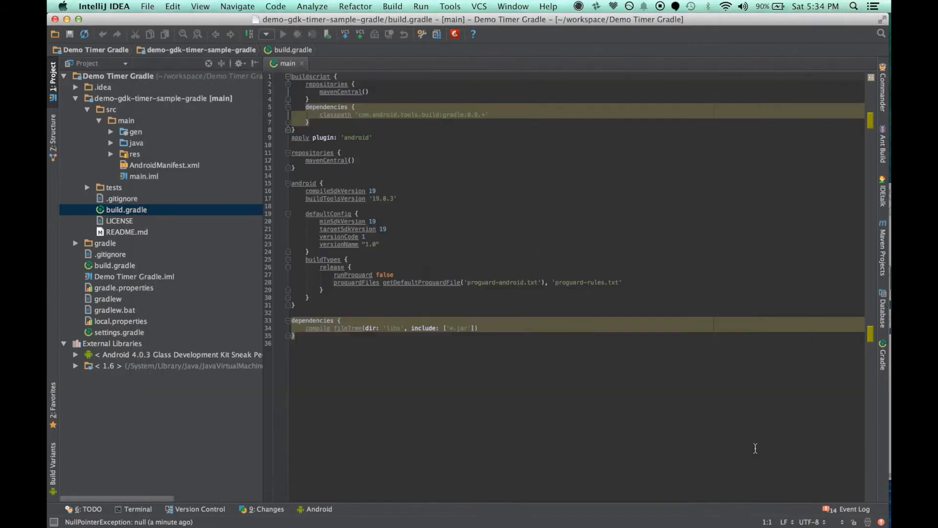
In AndroidManifest.xml, add an intent-filter to MenuActivity containing the action android.intent.action.MAIN.
double_click(146, 168)
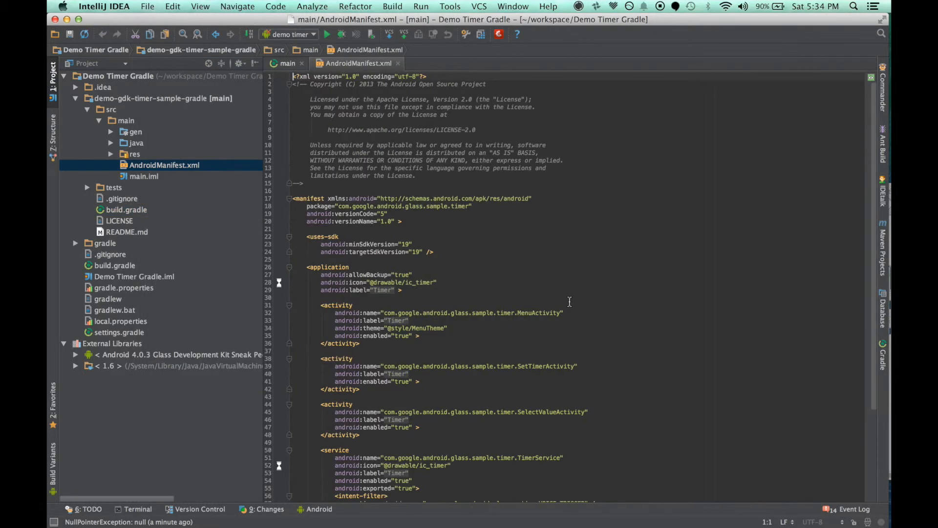
left_click(464, 342)
left_click(468, 335)
key("Return")
type("<intent-filter>")
key("Return")
type("<")
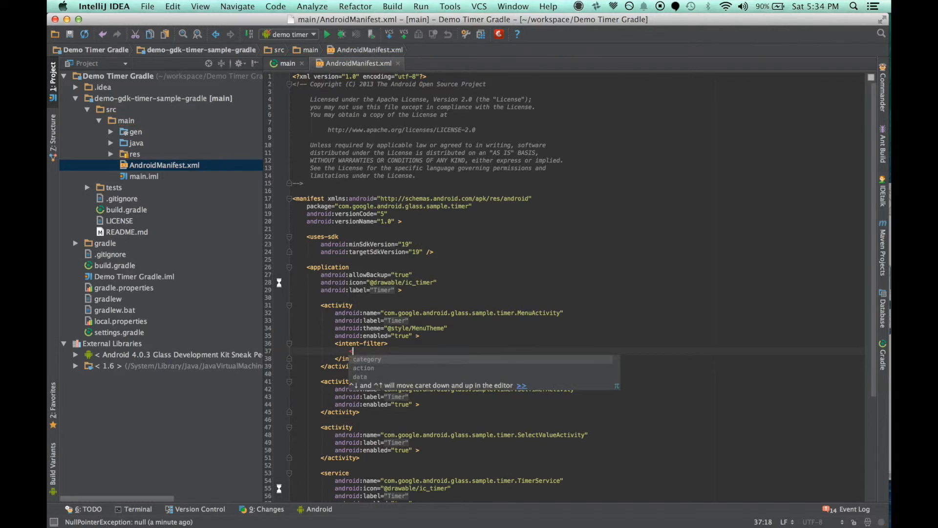
key("Down")
key("Return")
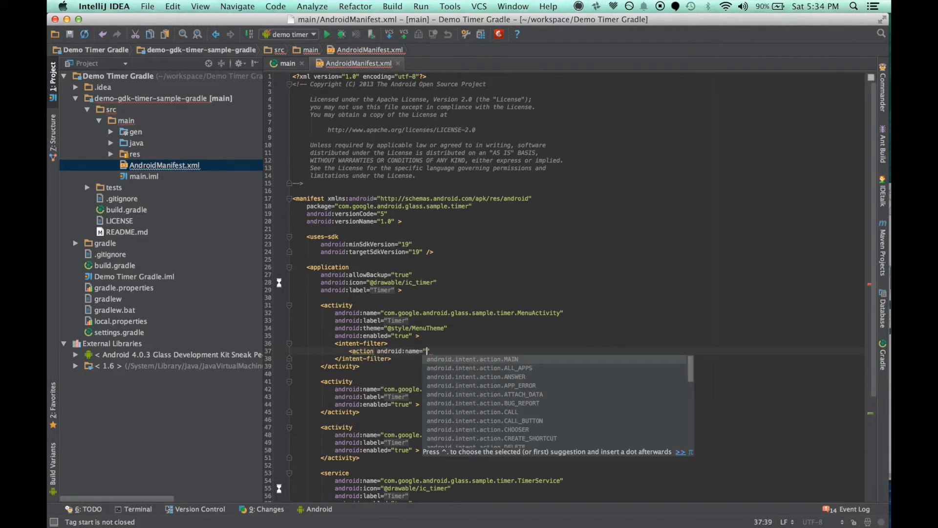
key("Return")
type("/>")
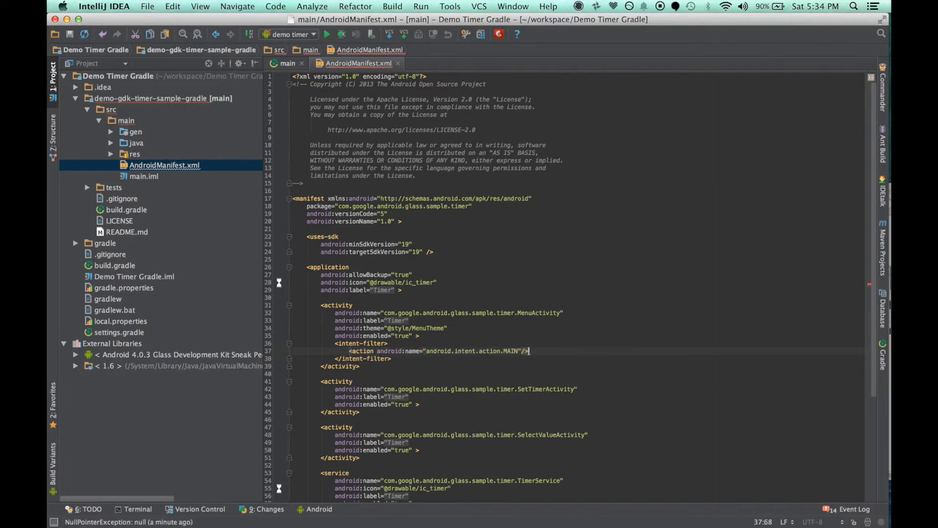
Add the category android.intent.category.LAUNCHER below the MAIN action in MenuActivity's intent-filter.
key("Return")
type("<")
key("Return")
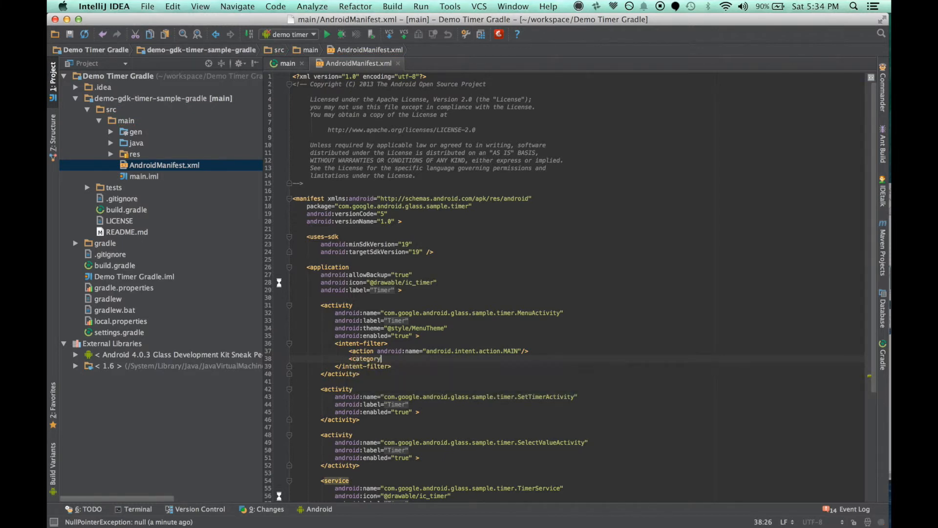
type("android:name=\"\"")
key("Escape")
key("Return")
type("/>")
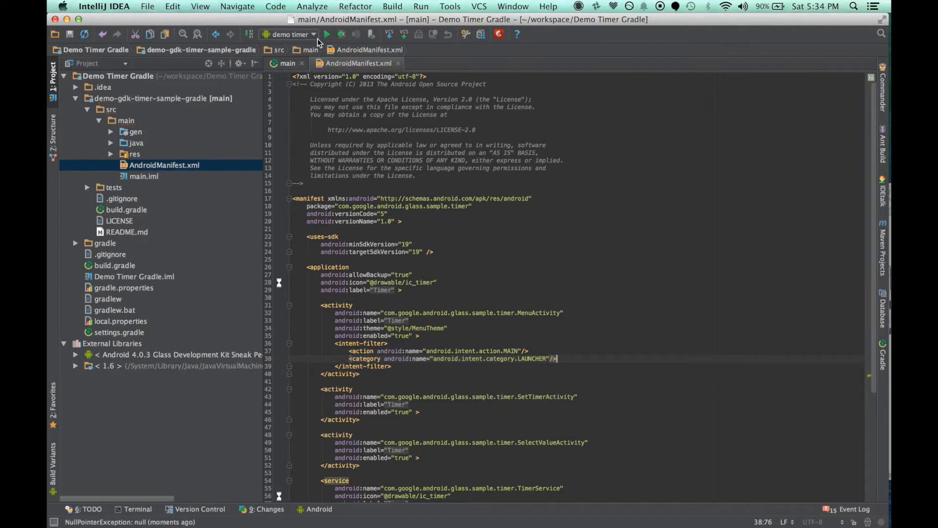
Run the demo timer configuration, and open the timer module's build.gradle file at the compileSdkVersion line.
left_click(327, 34)
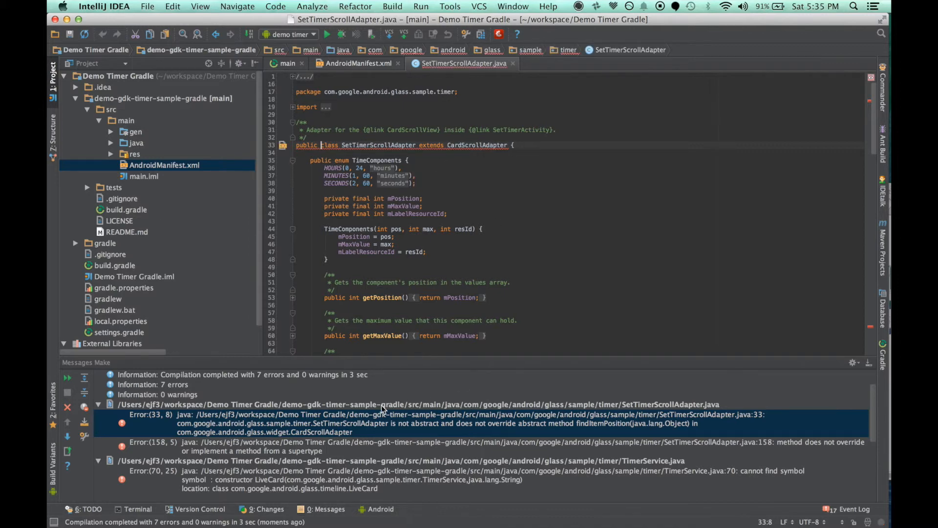
left_click(322, 509)
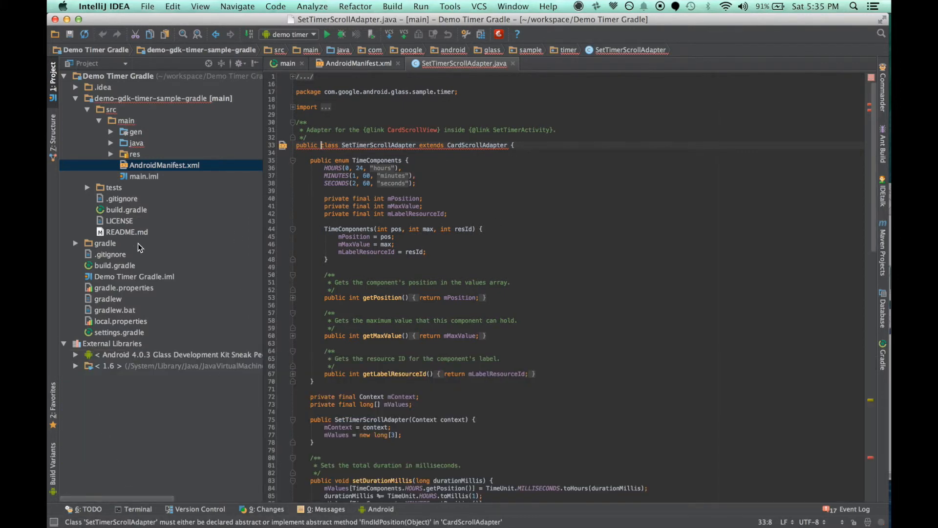
double_click(141, 210)
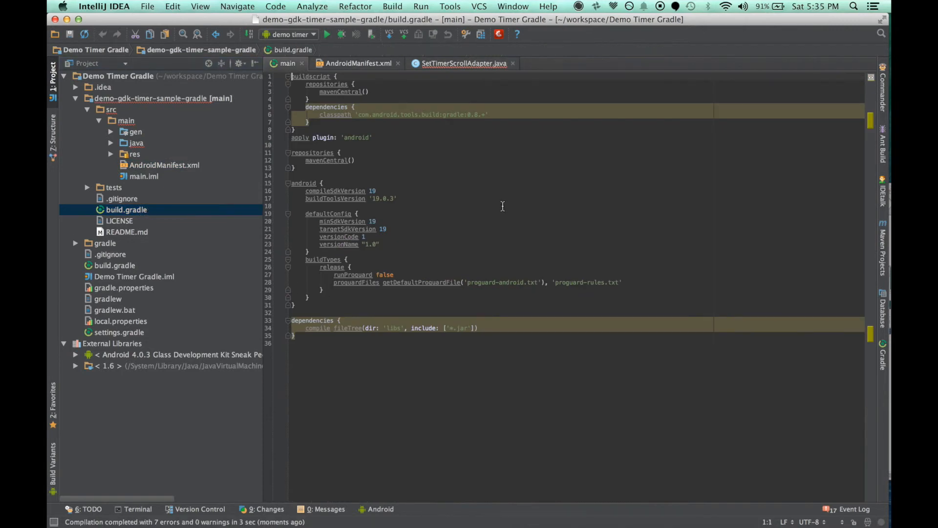
left_click(445, 190)
In the project structure, set the main module's SDK to Android 4.4.2 Glass Development Kit Preview and save the change.
left_click(131, 99)
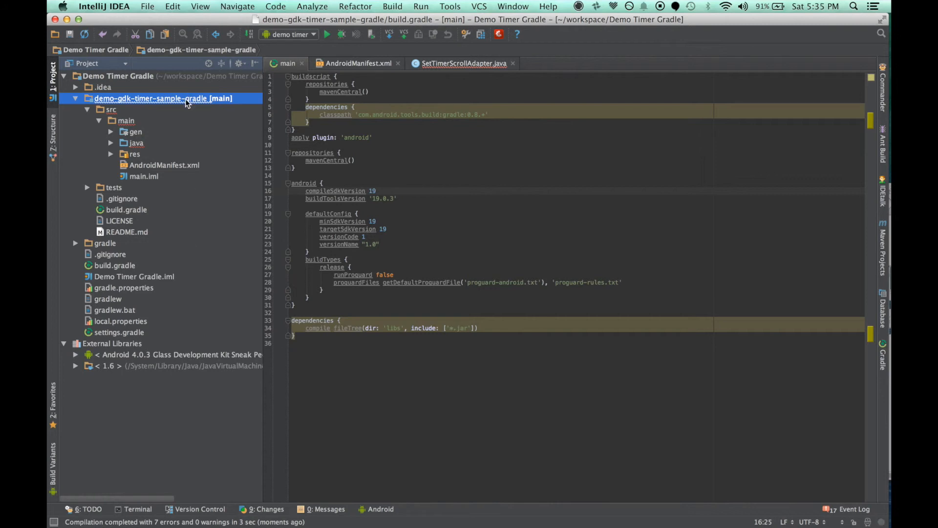
left_click(153, 7)
left_click(184, 128)
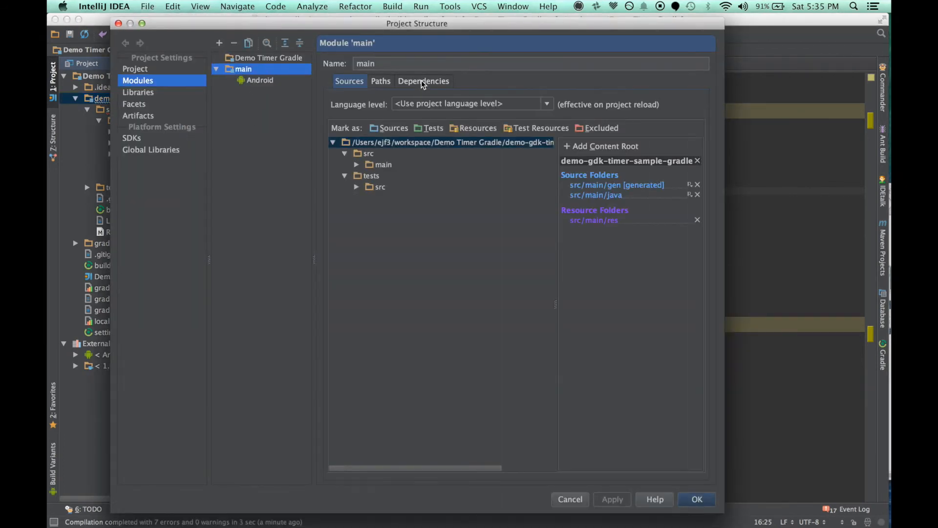
left_click(421, 81)
left_click(423, 106)
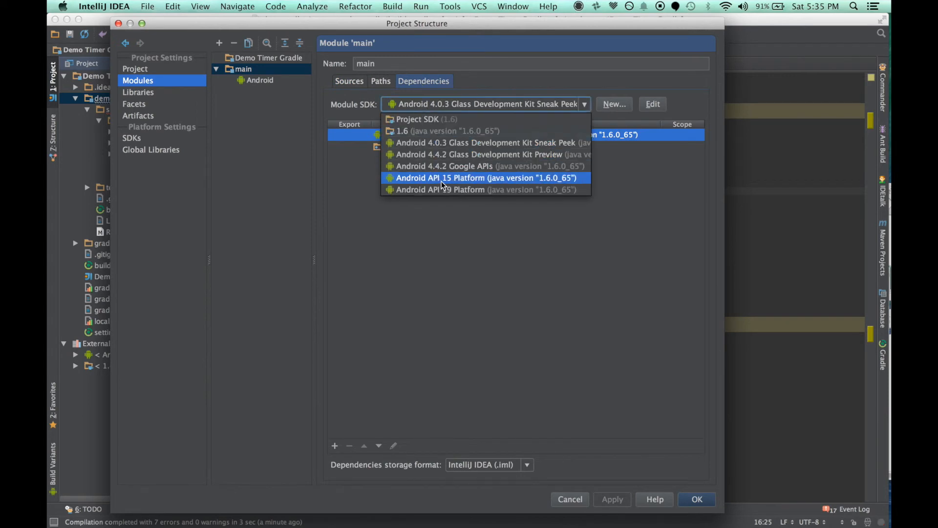
left_click(503, 155)
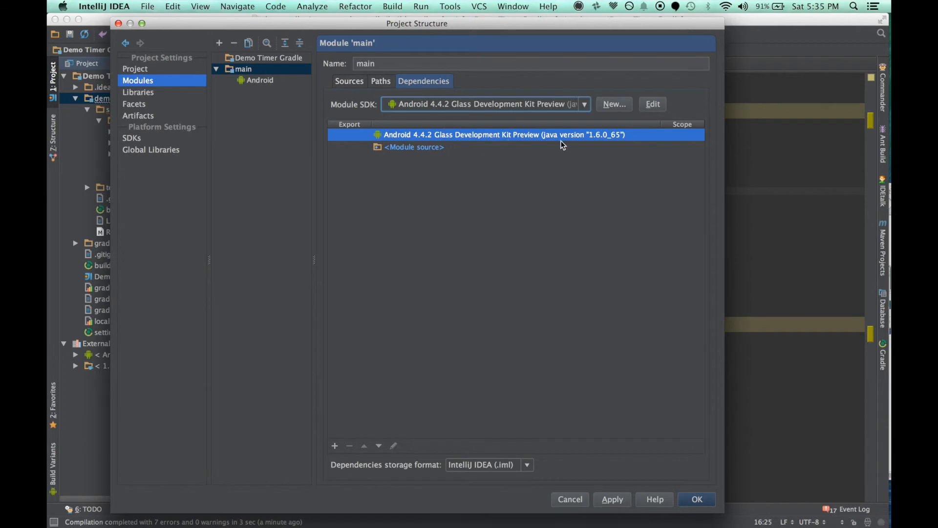
left_click(697, 498)
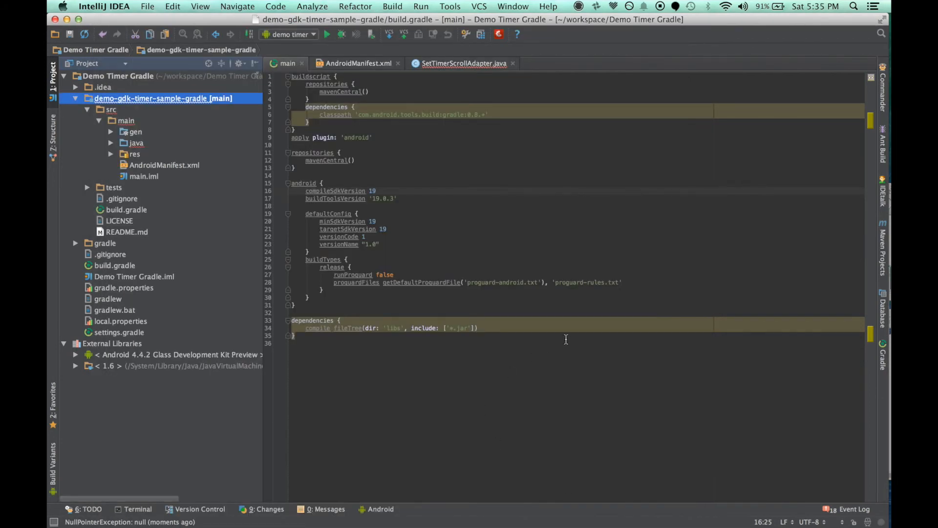
Select the compileSdkVersion value in build.gradle, and switch to the terminal to print GlassHeart/GlassHeart/build.gradle with cat.
double_click(369, 191)
key("super+Tab")
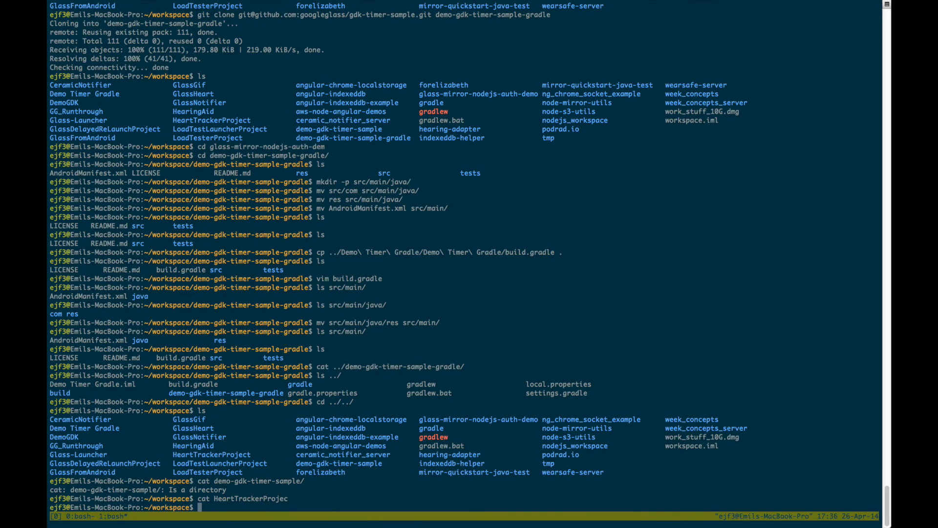
type("cat Gl")
key("Tab")
type("H")
key("Tab")
type("Gl")
key("Tab")
type("bu")
key("Tab")
type(".")
key("Tab")
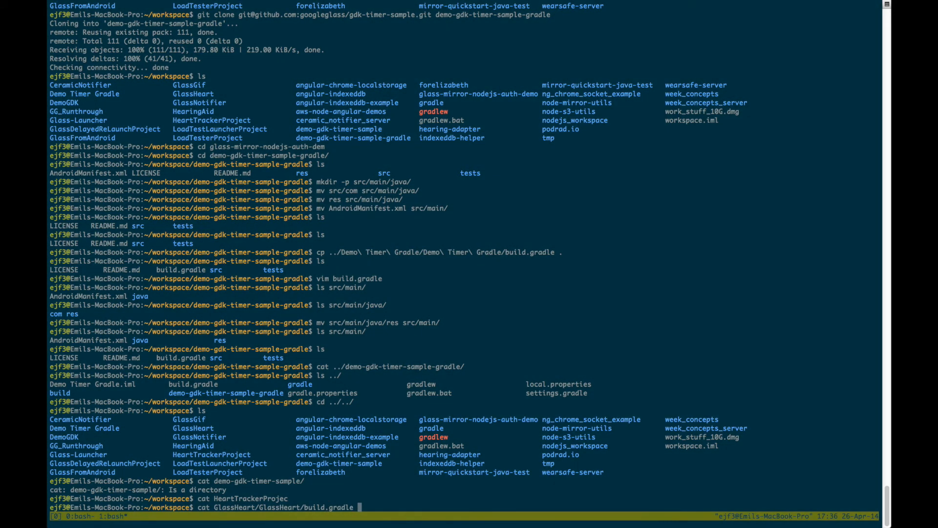
key("Return")
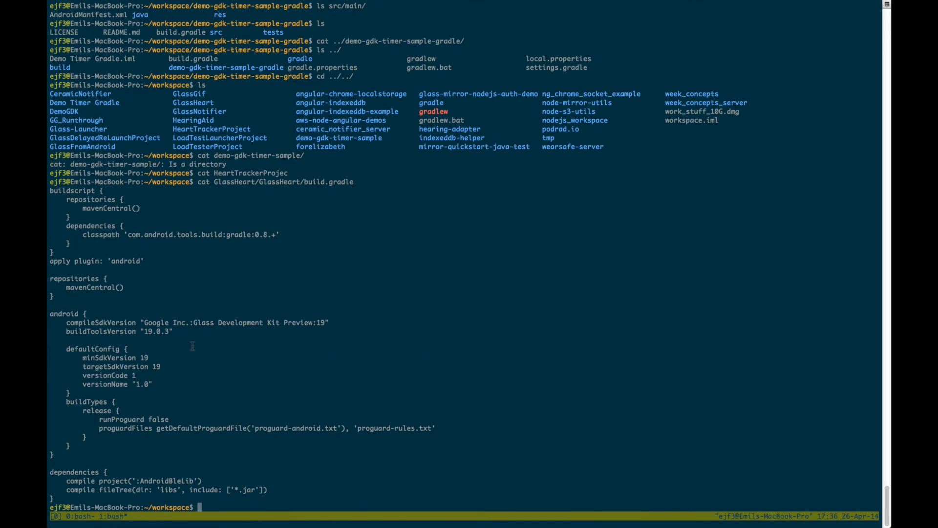
Copy "Google Inc.:Glass Development Kit Preview:19" from the terminal output and set it as compileSdkVersion in the timer module's build.gradle in IntelliJ IDEA.
left_click_drag(330, 323, 142, 322)
key("super+c")
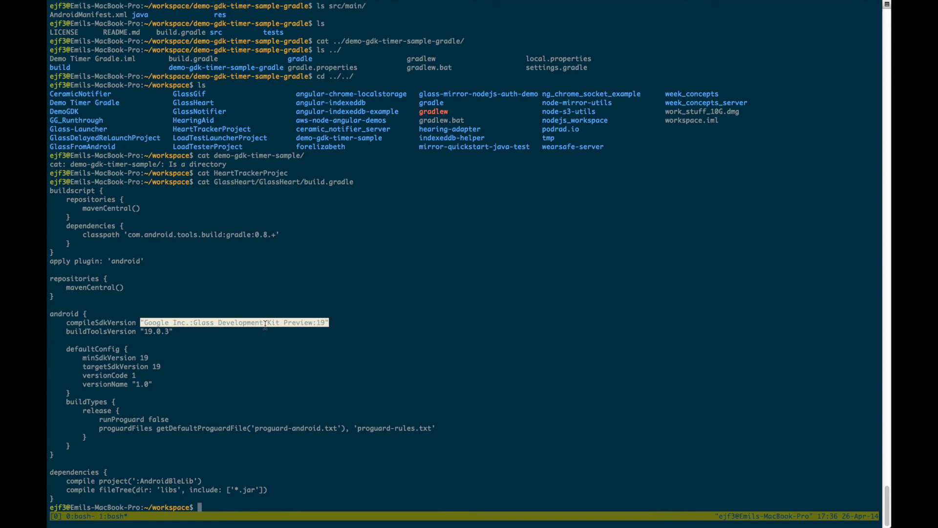
key("super+Tab")
key("super+v")
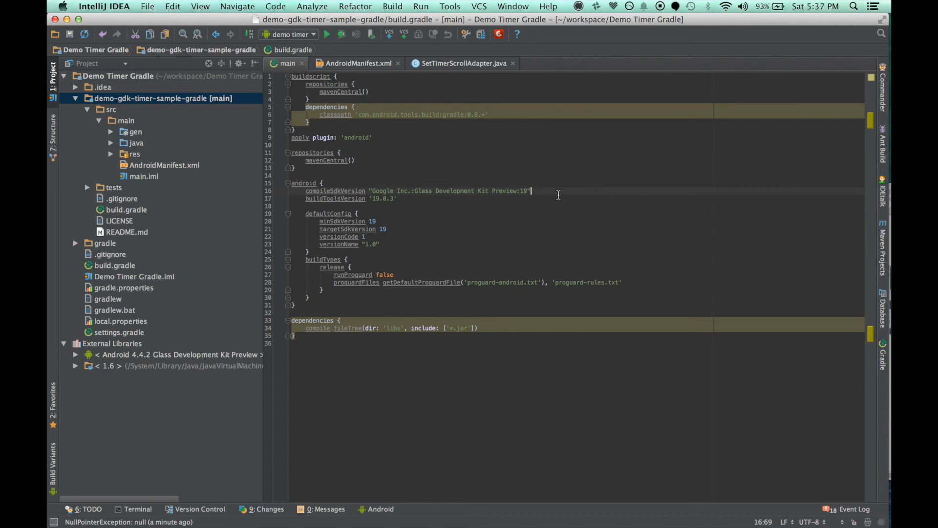
Run the demo timer configuration to check for a running device, and cancel the device selection.
left_click(327, 34)
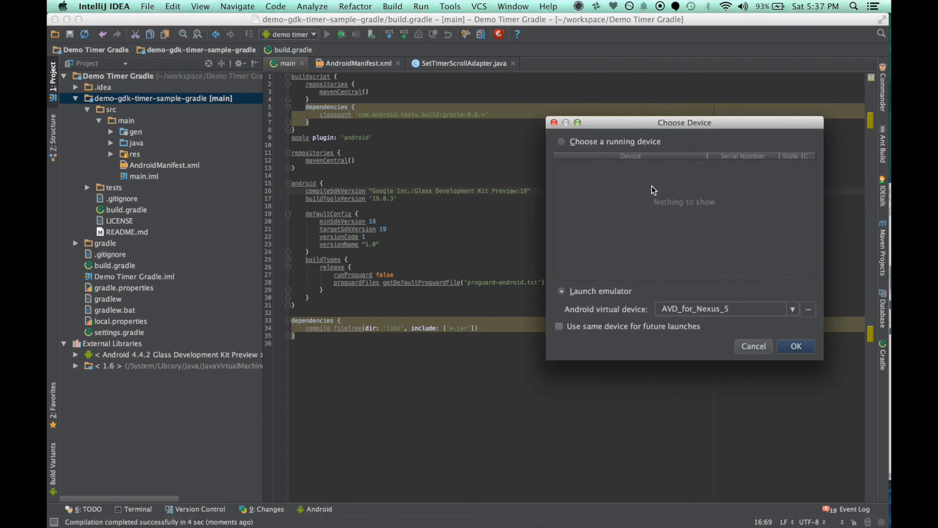
left_click(632, 143)
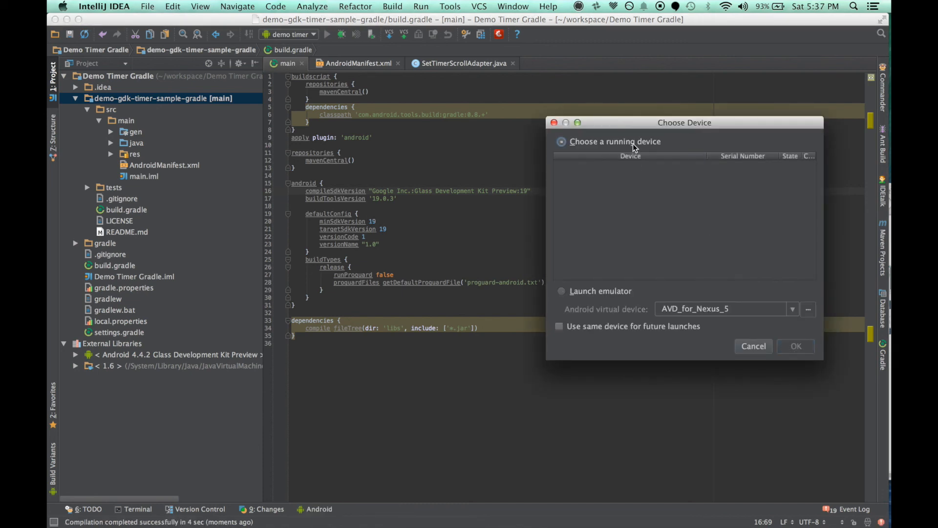
left_click(752, 346)
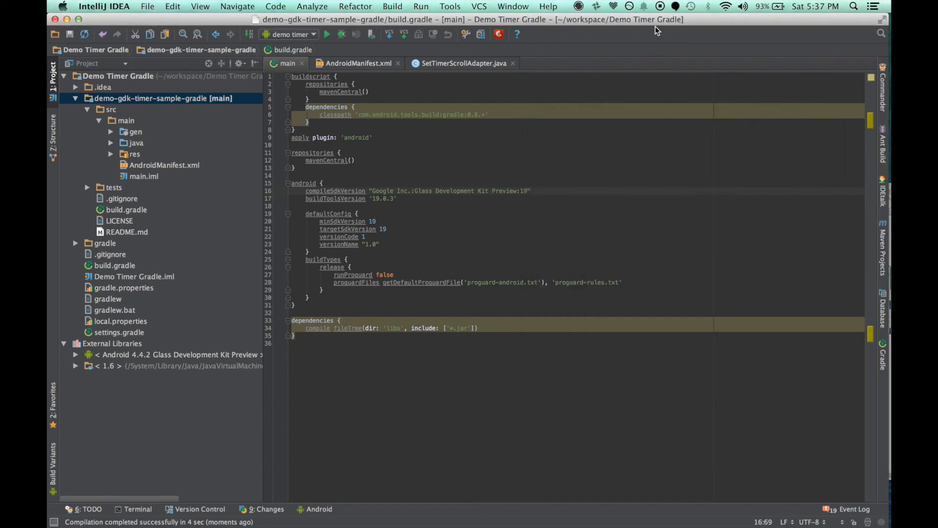